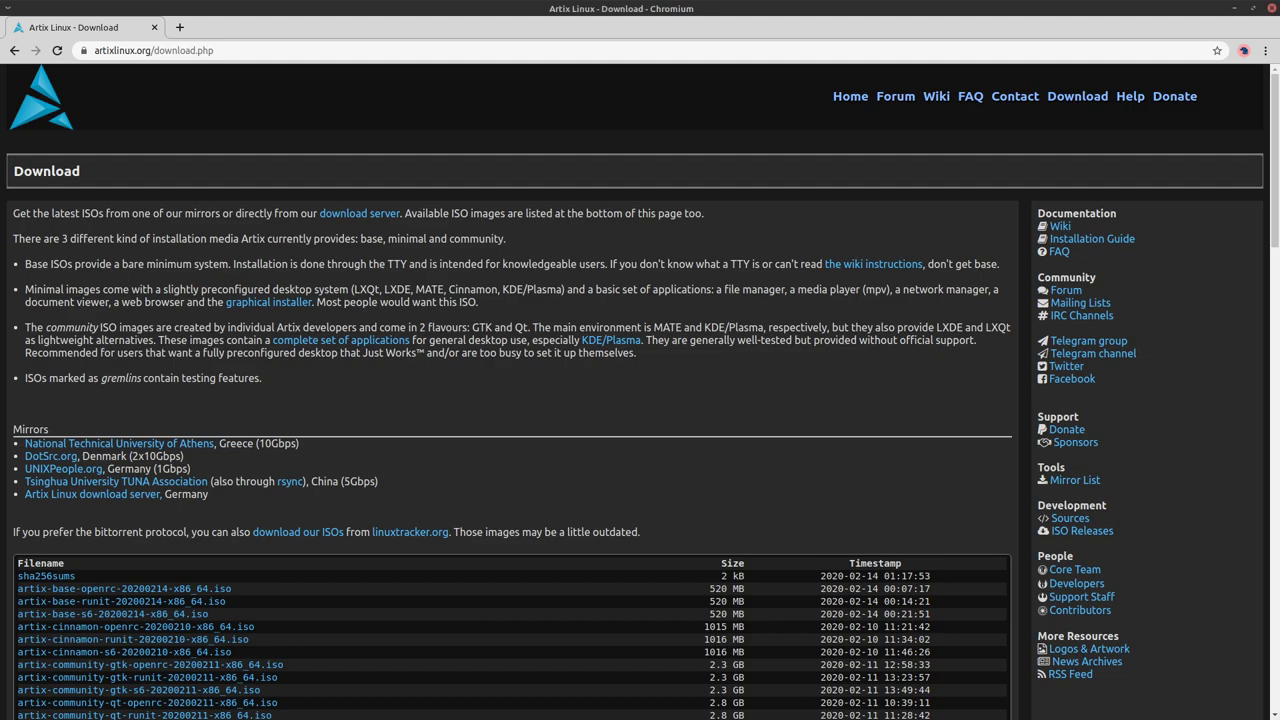
# Scroll the artixlinux.org download page down to the ISO image table and SHA256 sums
pyautogui.scroll(-1, 640, 392)
pyautogui.scroll(-2, 640, 392)
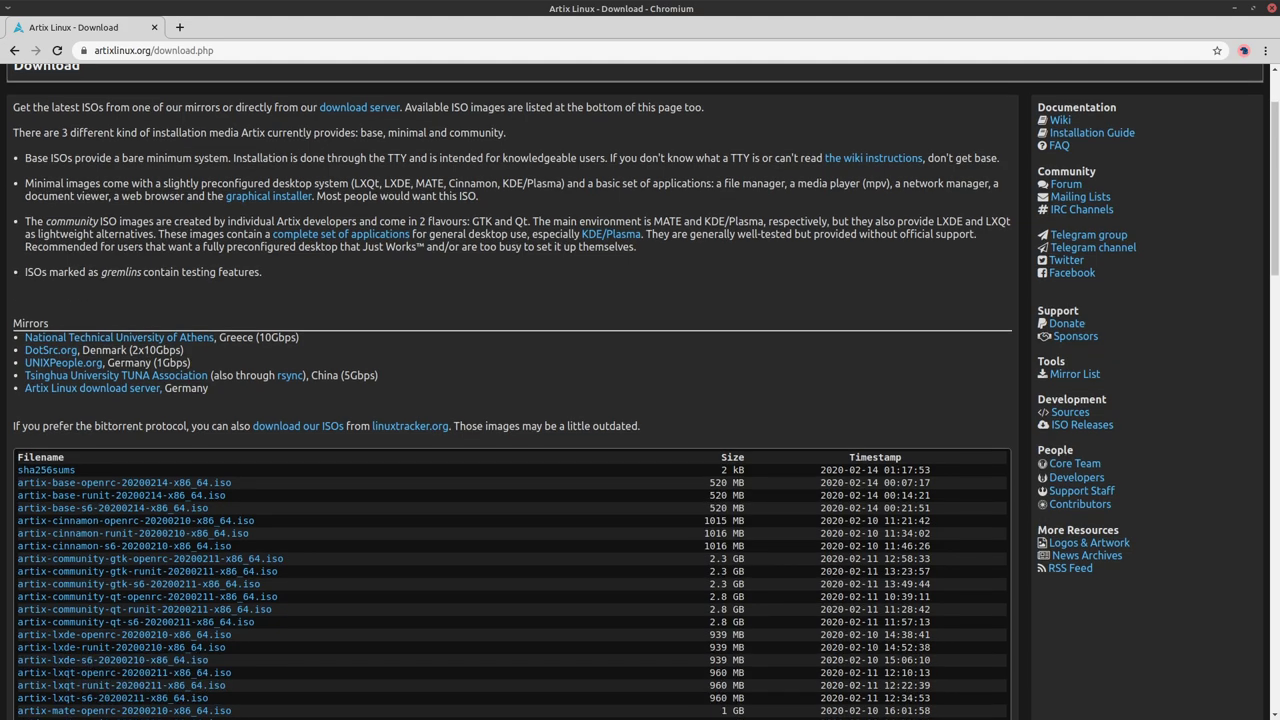
pyautogui.scroll(-4, 640, 392)
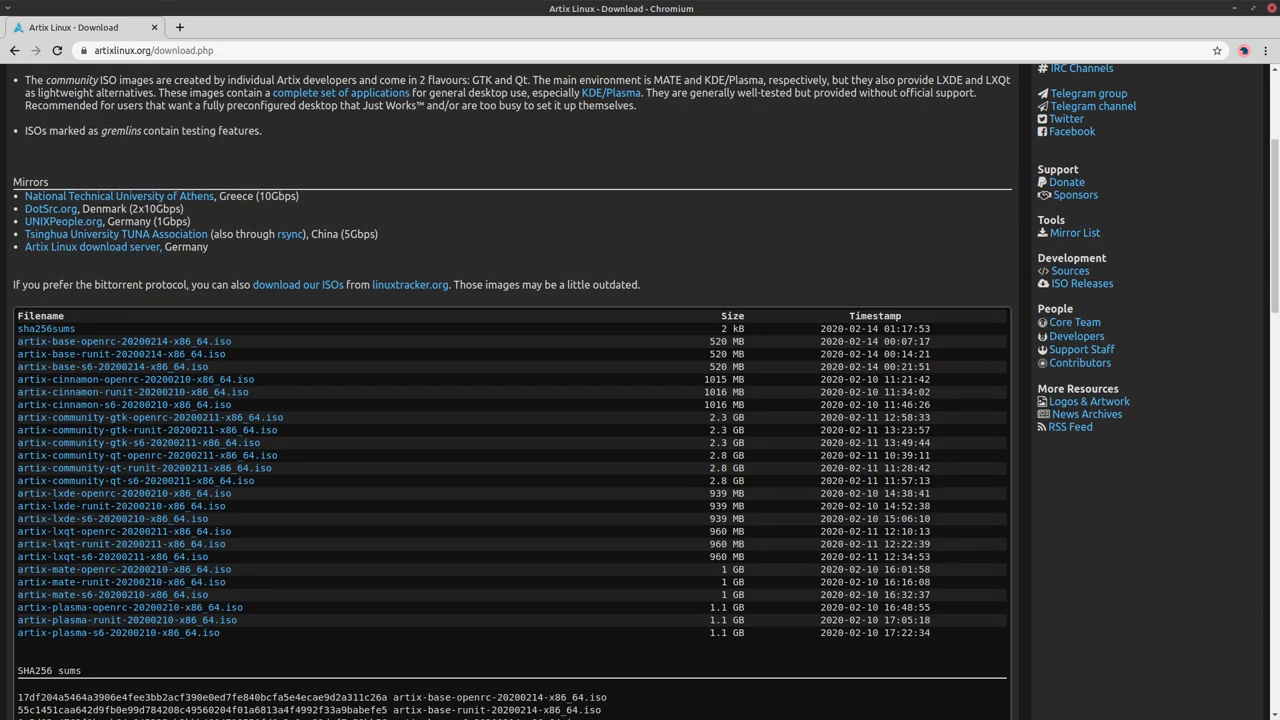
pyautogui.scroll(-1, 640, 392)
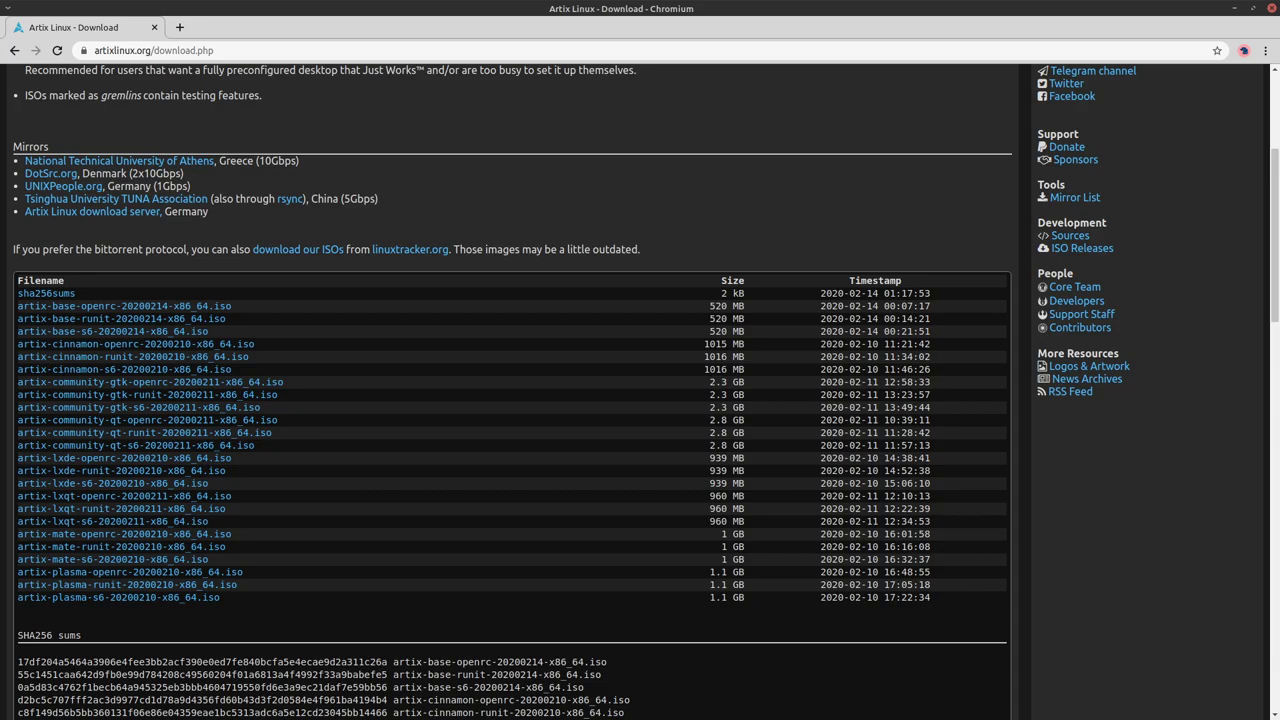
# Start a new VM named 'Artix Linux' with 4096 MB of memory
pyautogui.hotkey('alt', 'Tab')
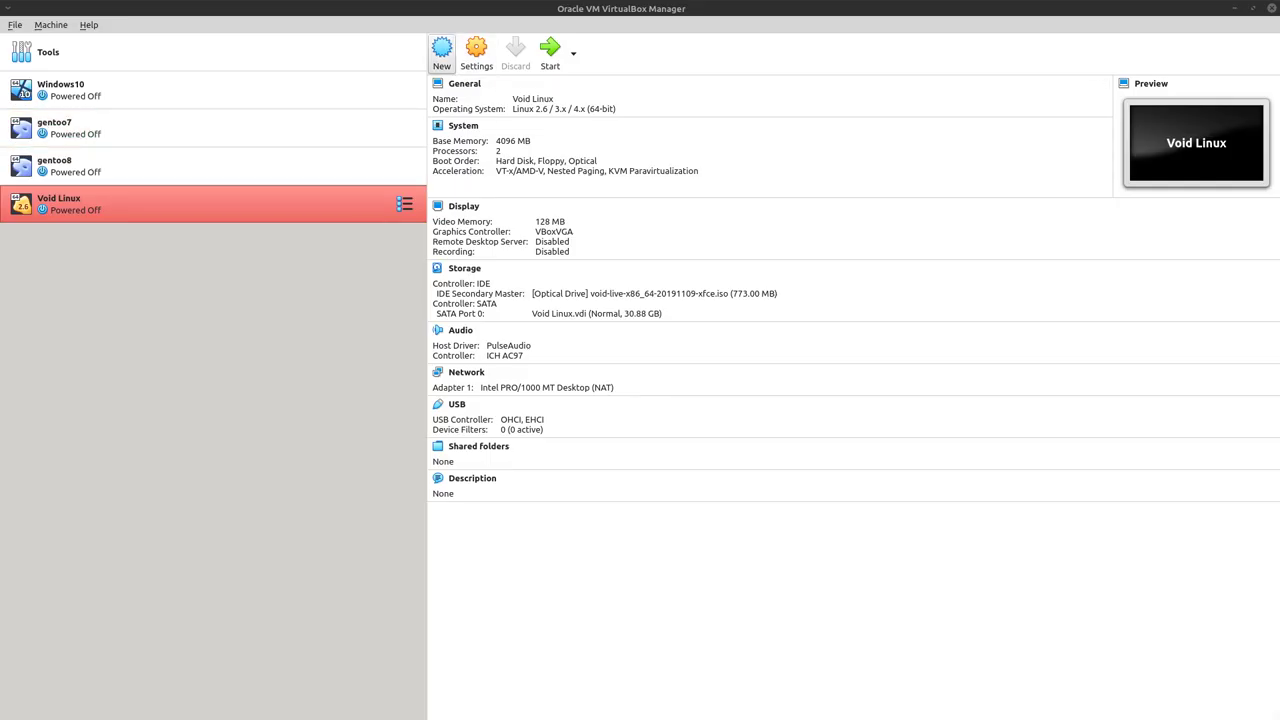
pyautogui.click(441, 52)
pyautogui.write('Artix Linux')
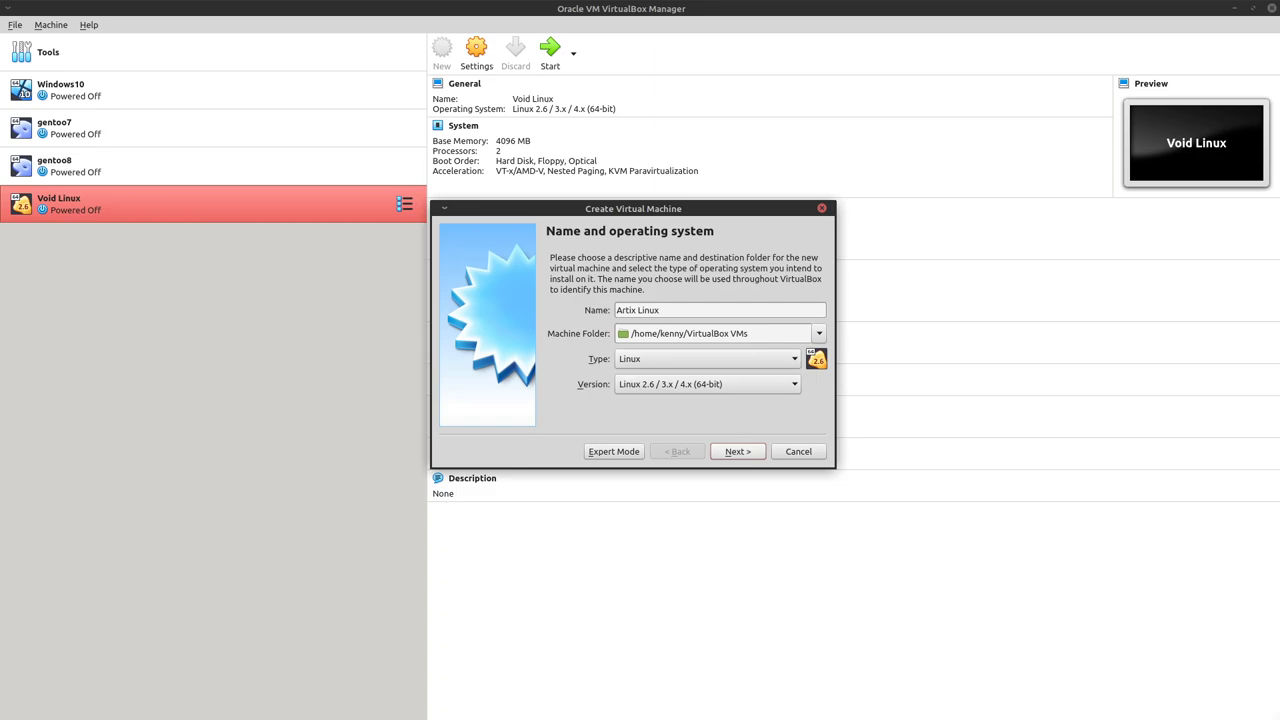
pyautogui.press('Return')
pyautogui.moveTo(565, 307); pyautogui.dragTo(603, 307)
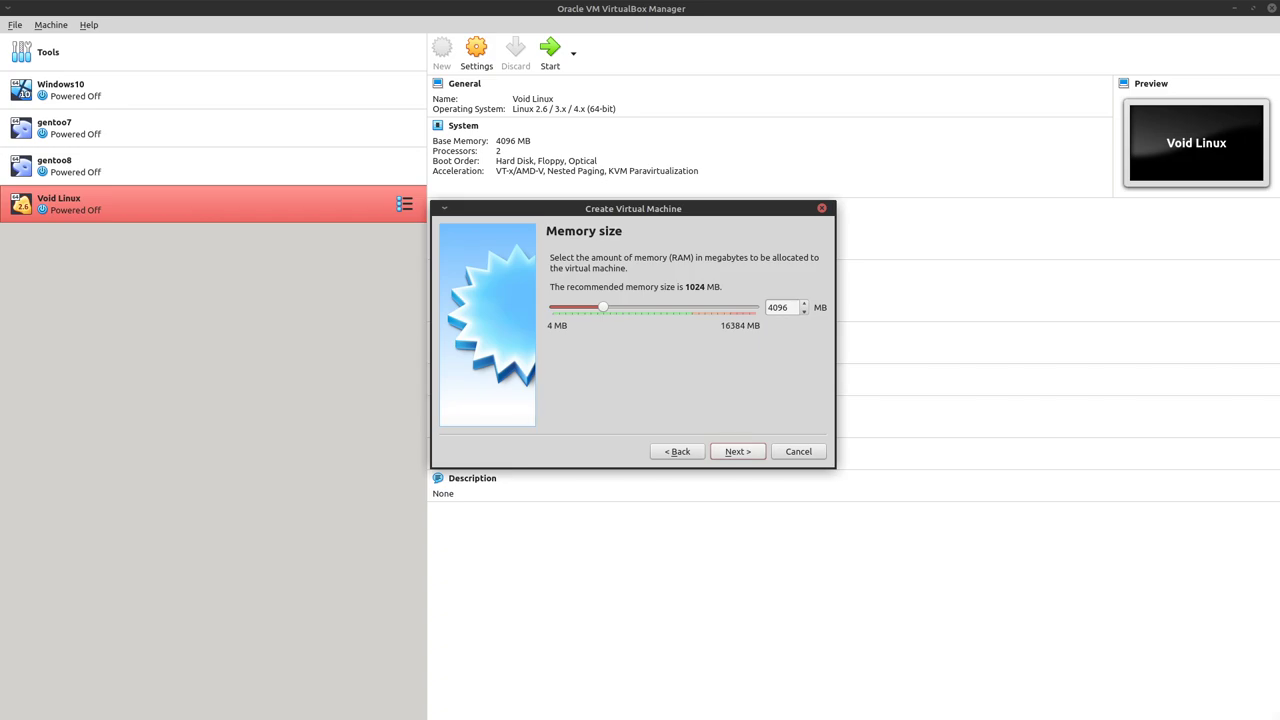
pyautogui.press('Return')
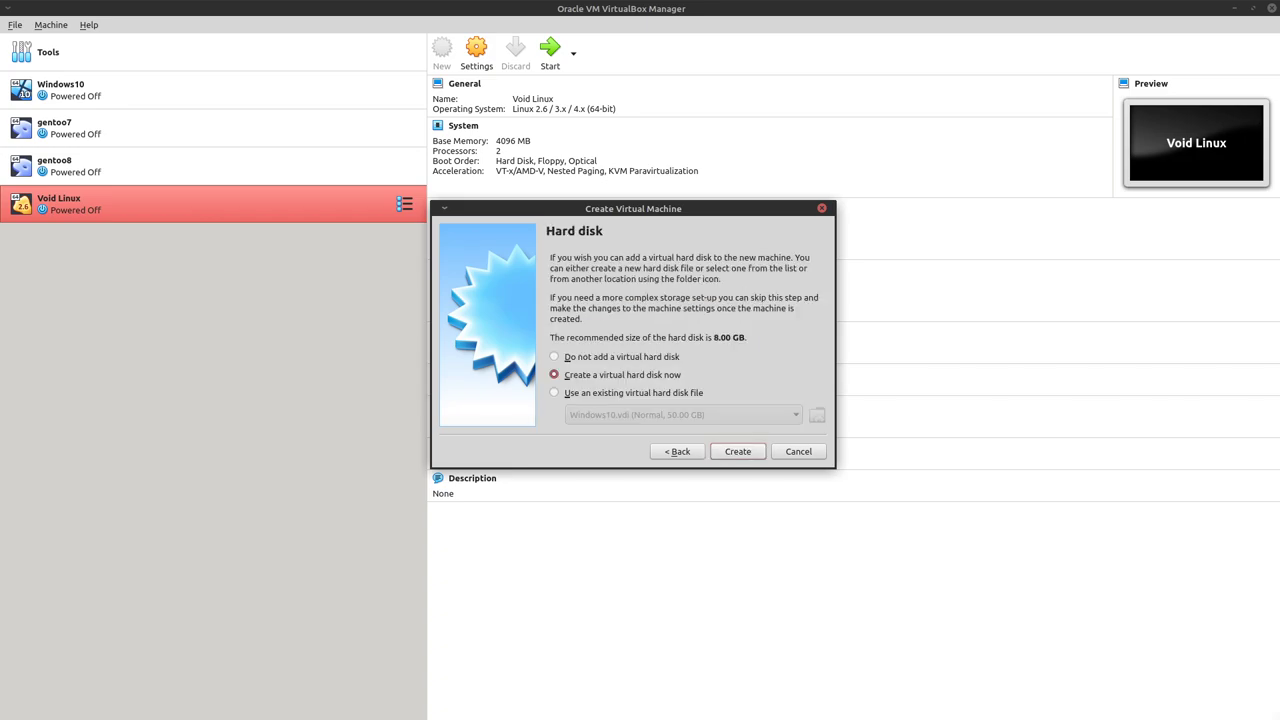
# Create a fixed-size 30.88 GB VDI virtual hard disk for the VM
pyautogui.press('Return')
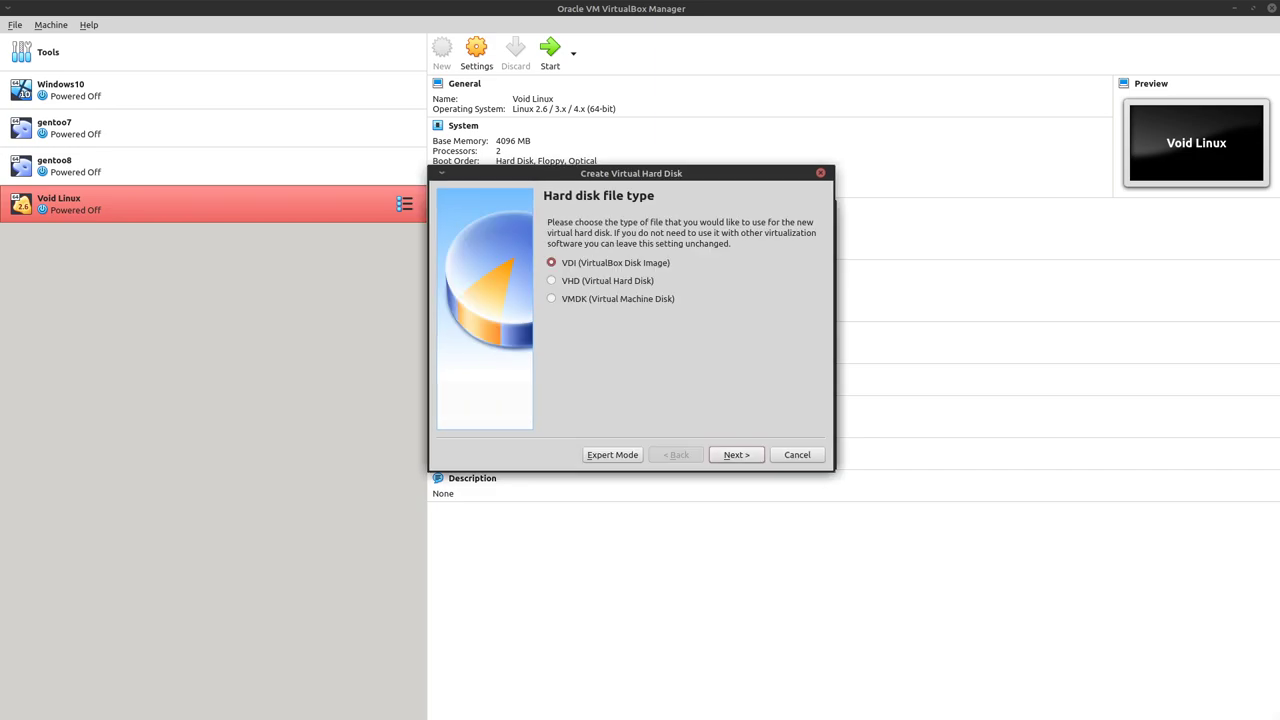
pyautogui.press('Return')
pyautogui.press('Down')
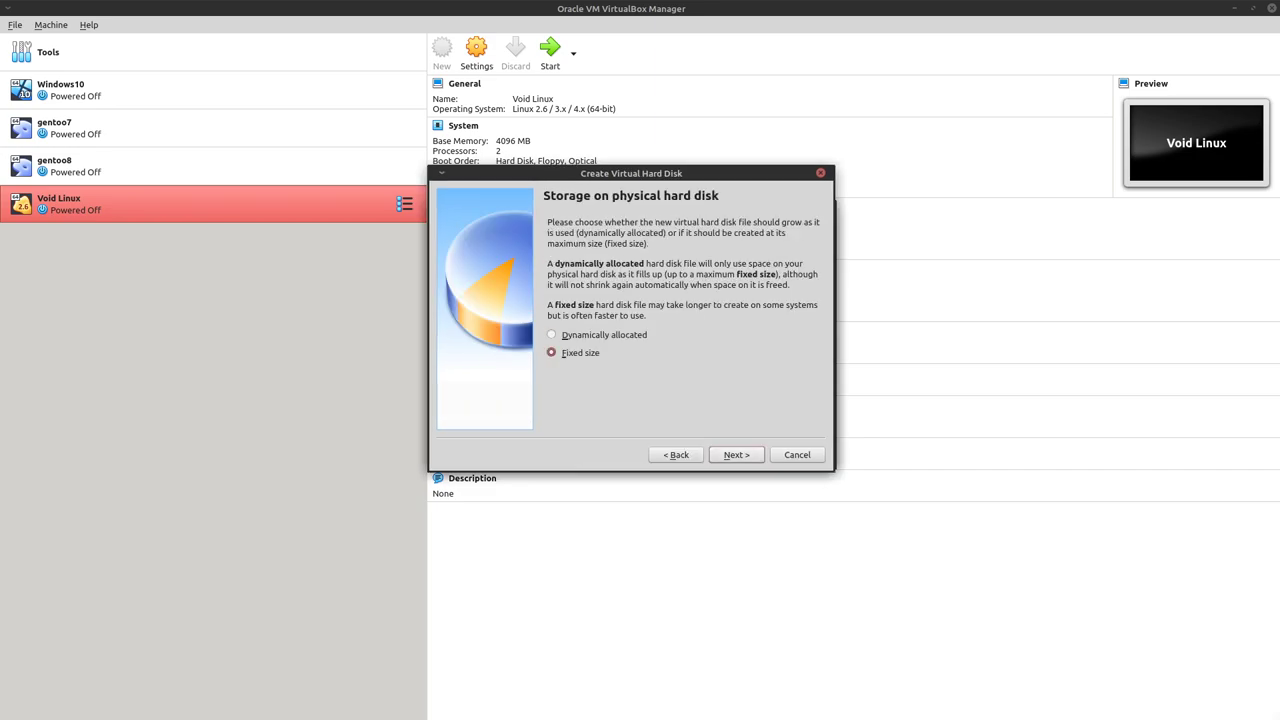
pyautogui.press('Return')
pyautogui.press('Right')
pyautogui.press('Right')
pyautogui.press('Right')
pyautogui.press('Right')
pyautogui.press('Right')
pyautogui.press('Right')
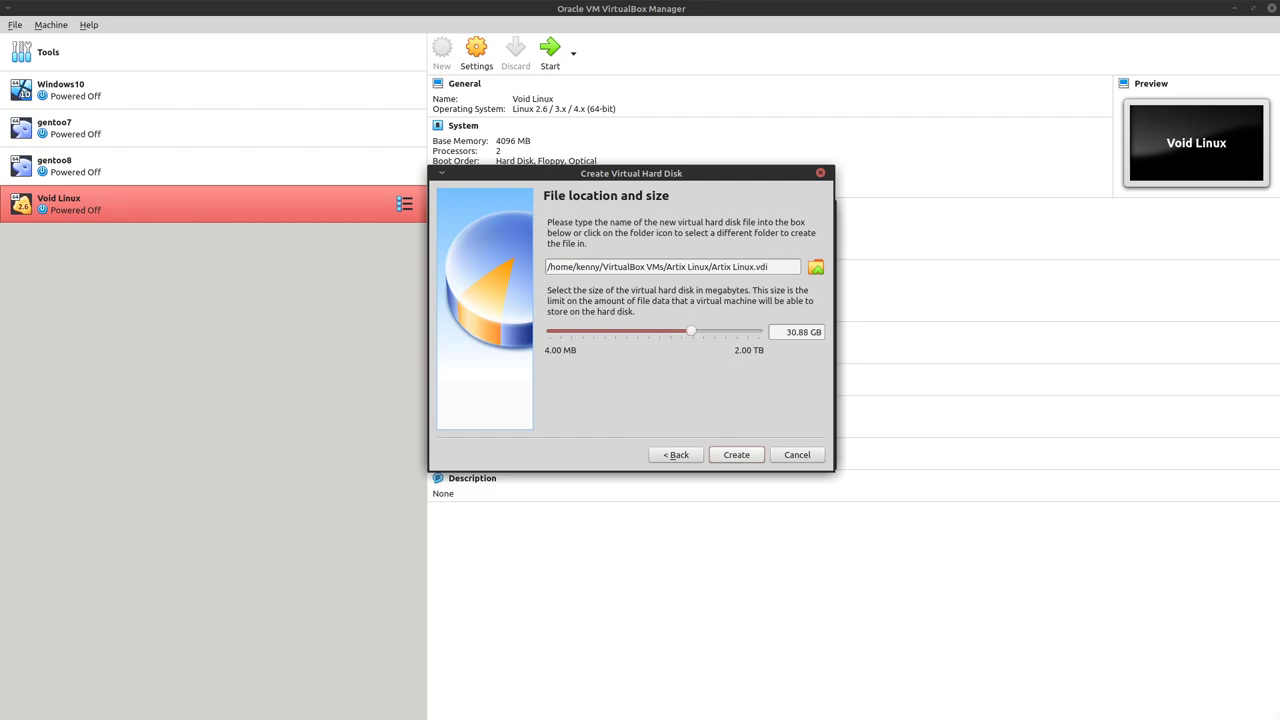
pyautogui.press('Return')
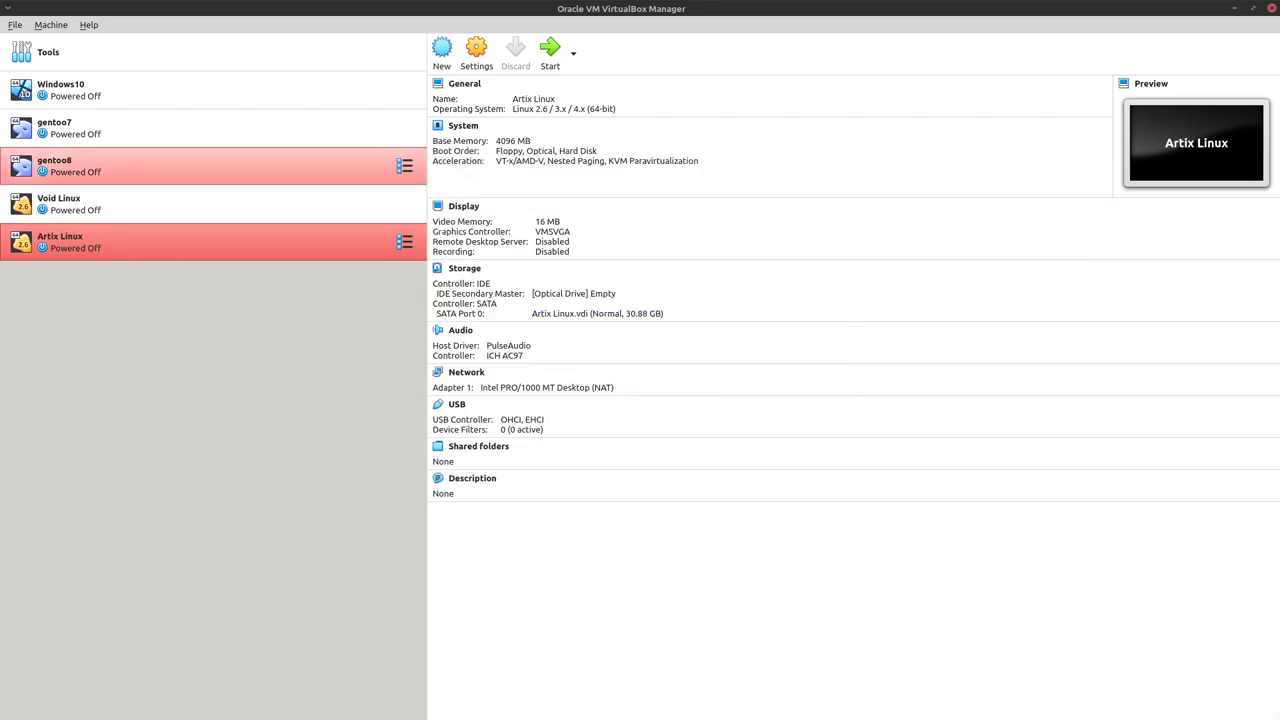
# Give the Artix Linux VM 2 processors
pyautogui.click(476, 52)
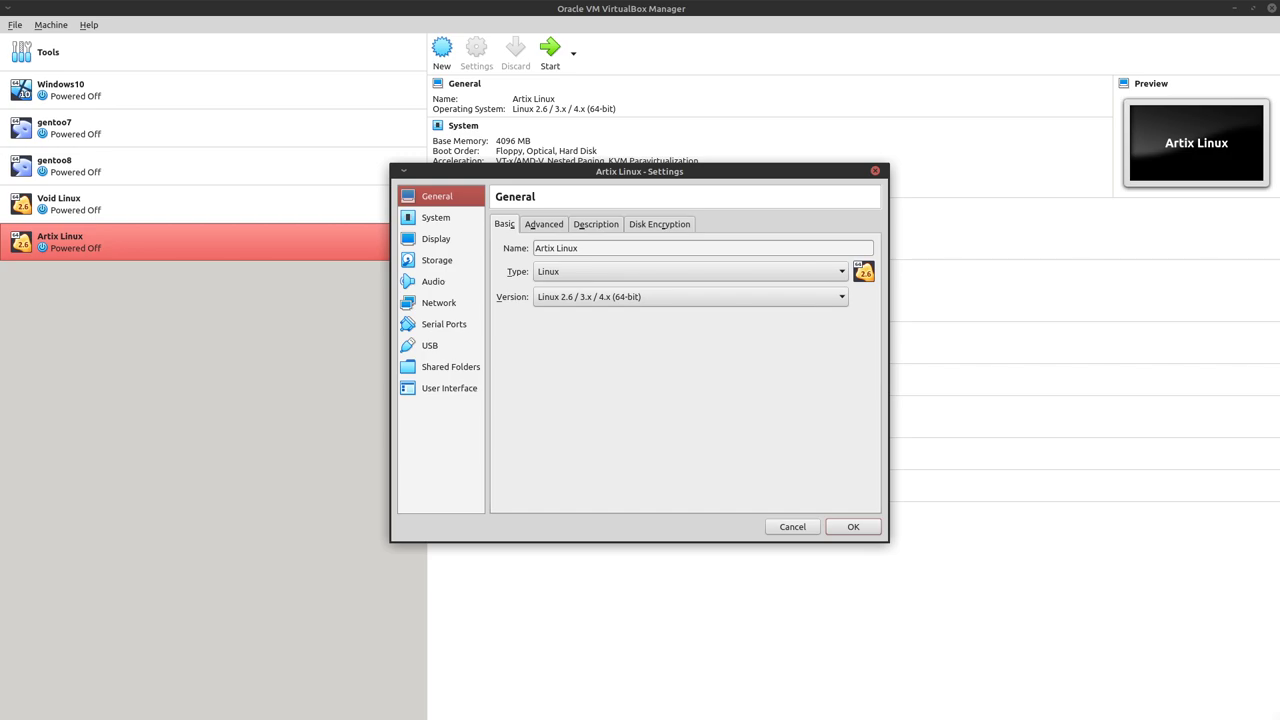
pyautogui.click(436, 217)
pyautogui.click(576, 224)
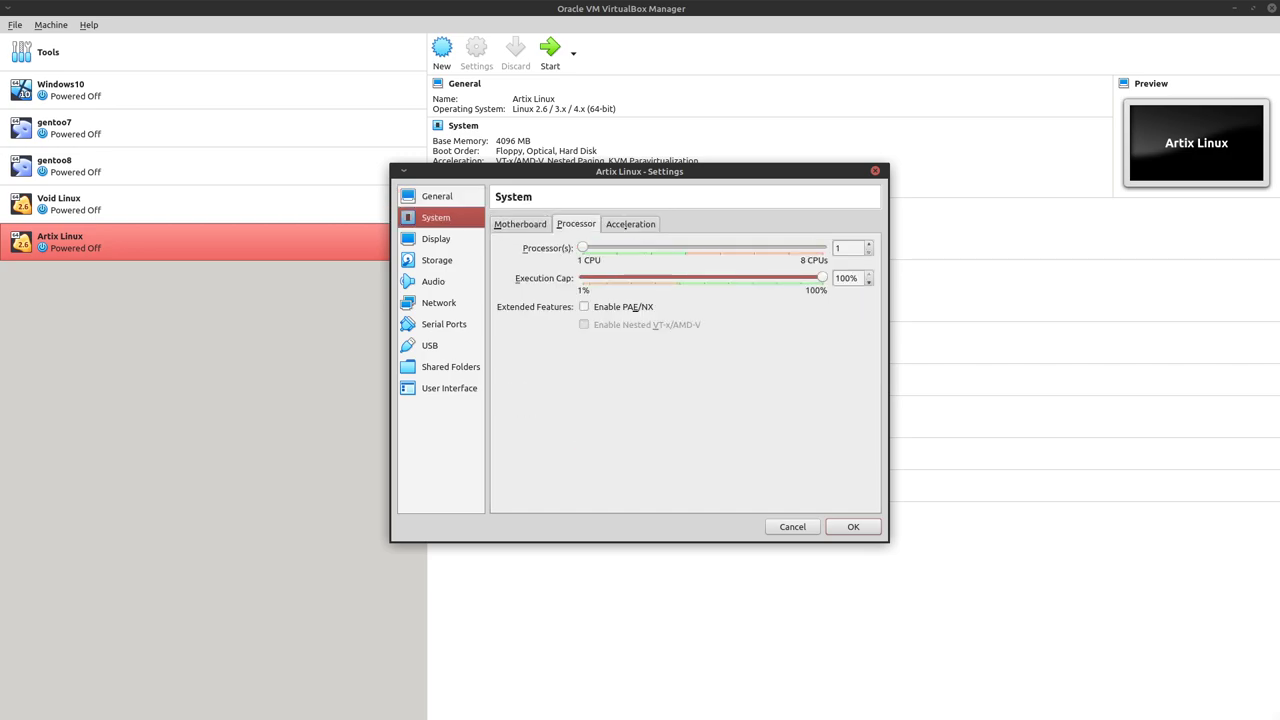
pyautogui.moveTo(586, 247); pyautogui.dragTo(617, 247)
# Move Hard Disk to the top of the boot order
pyautogui.click(520, 224)
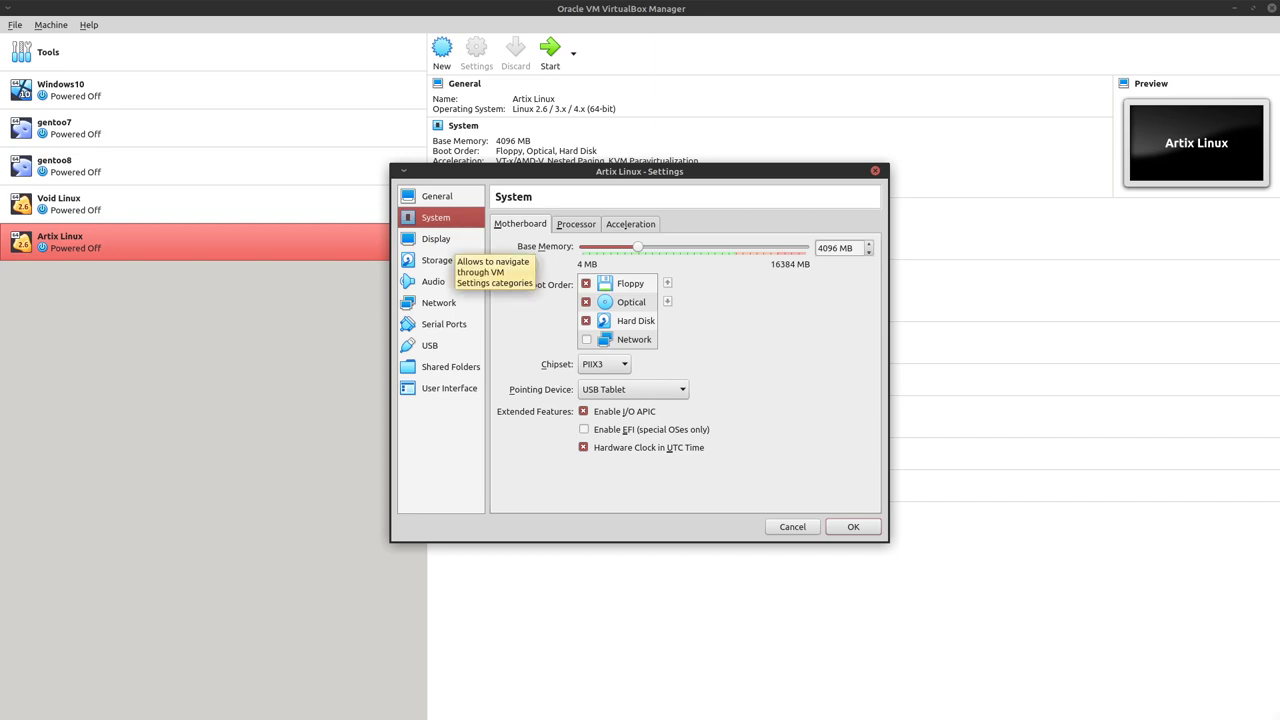
pyautogui.click(634, 321)
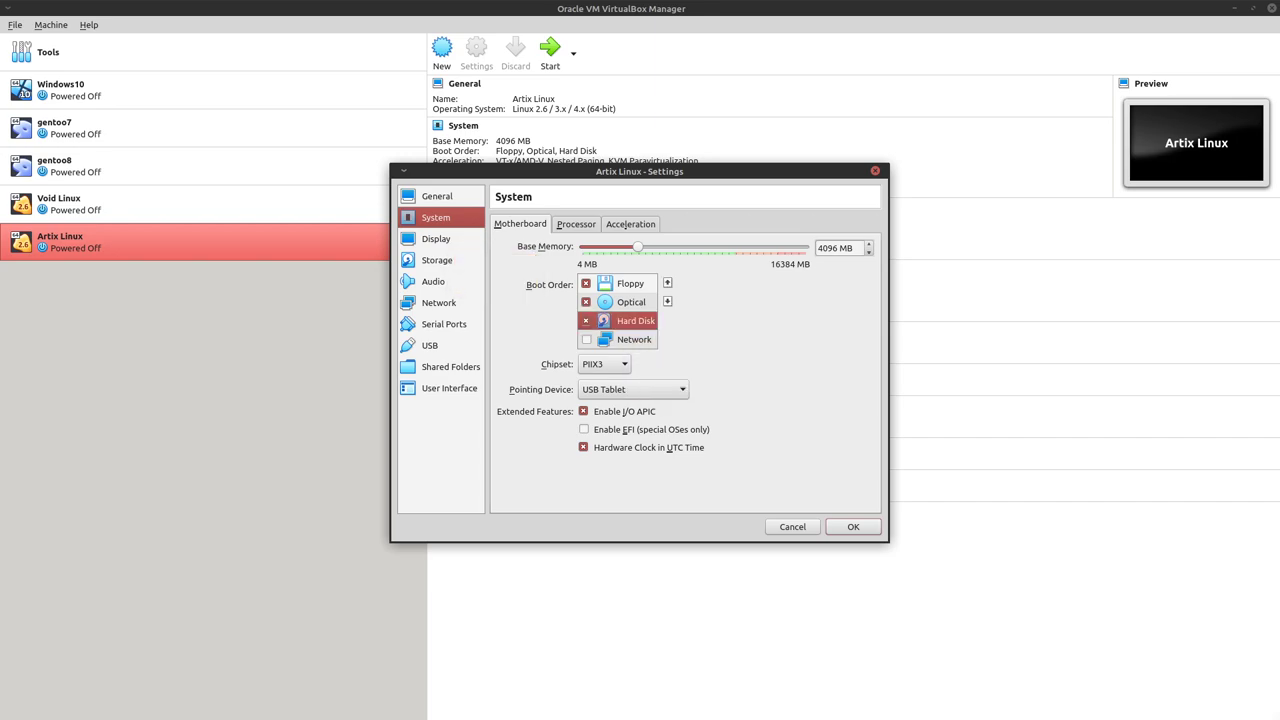
pyautogui.hotkey('ctrl', 'Up')
pyautogui.hotkey('ctrl', 'Up')
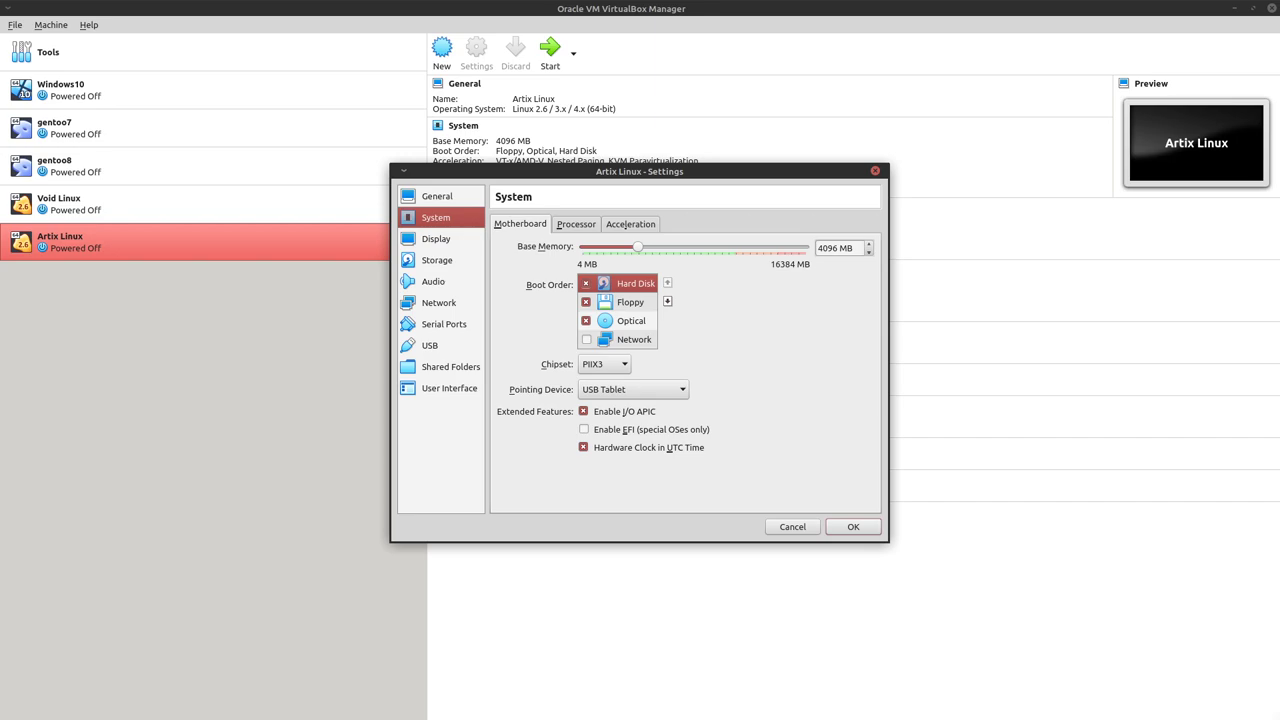
# Set video memory to 128 MB and the graphics controller to VBoxVGA
pyautogui.click(436, 238)
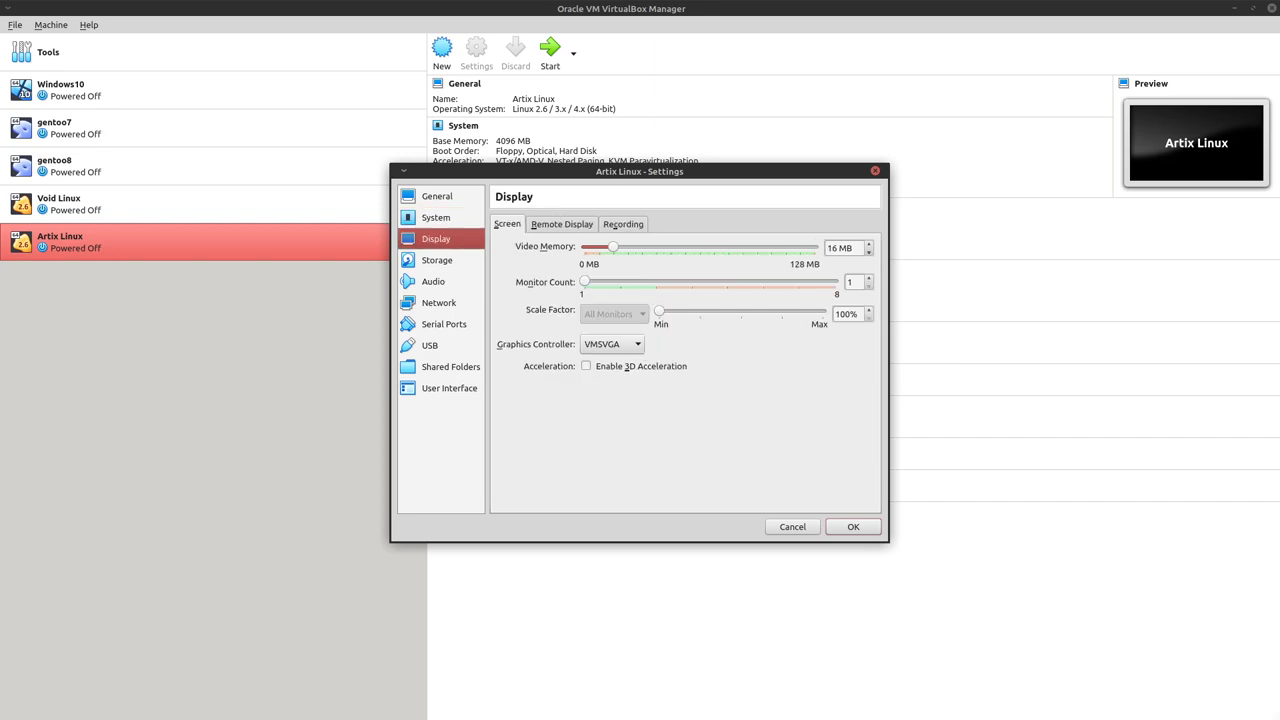
pyautogui.moveTo(613, 247); pyautogui.dragTo(815, 247)
pyautogui.click(611, 344)
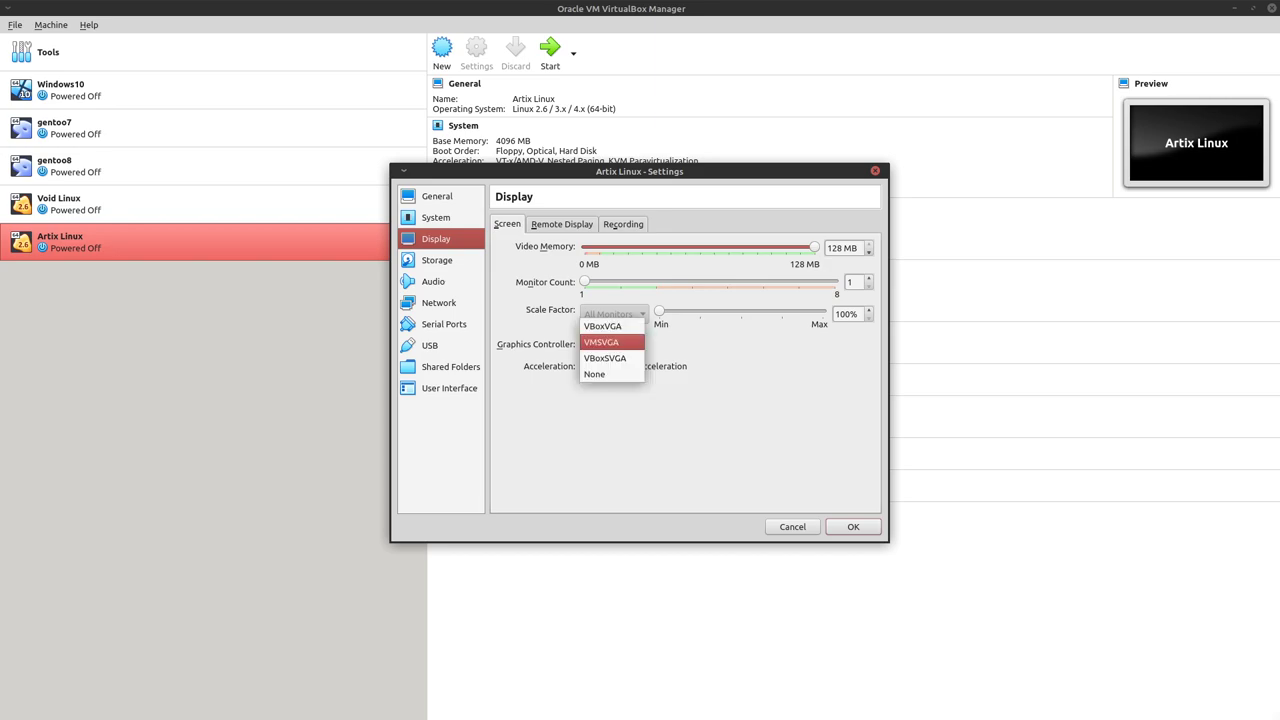
pyautogui.press('Return')
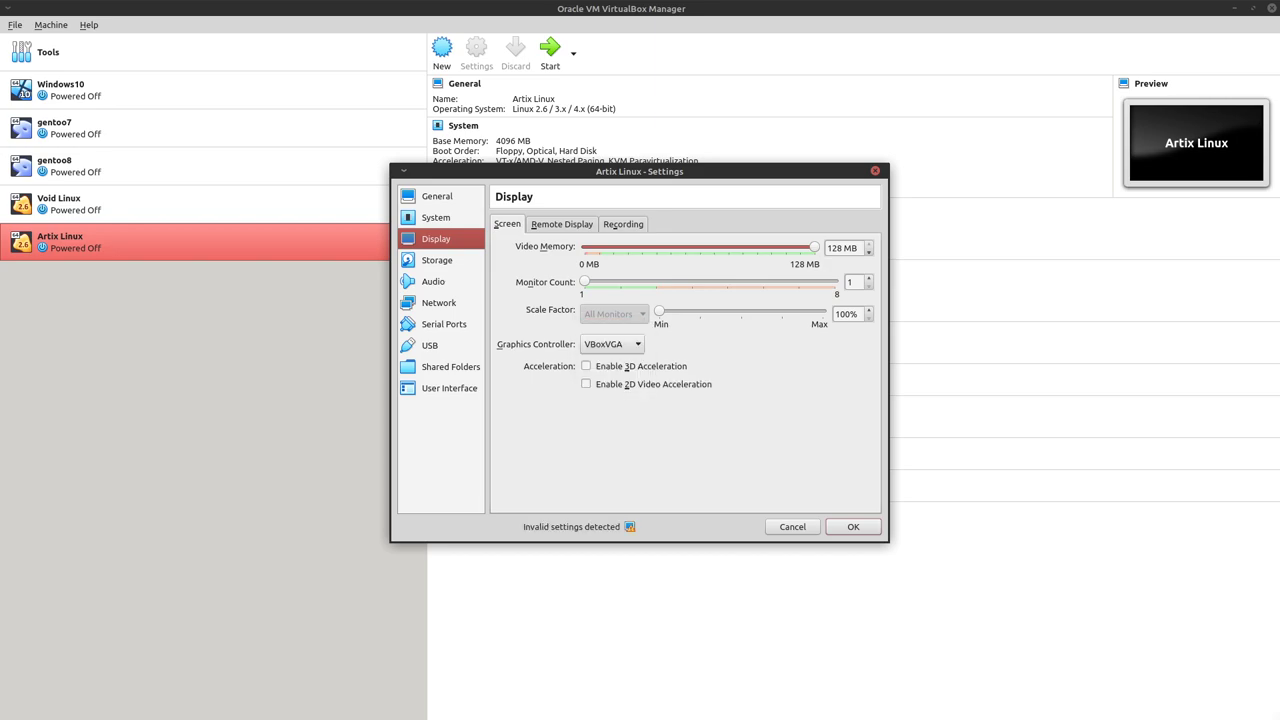
# Insert artix-lxde-openrc-20200210-x86_64.iso into the empty optical drive and save the settings
pyautogui.click(437, 260)
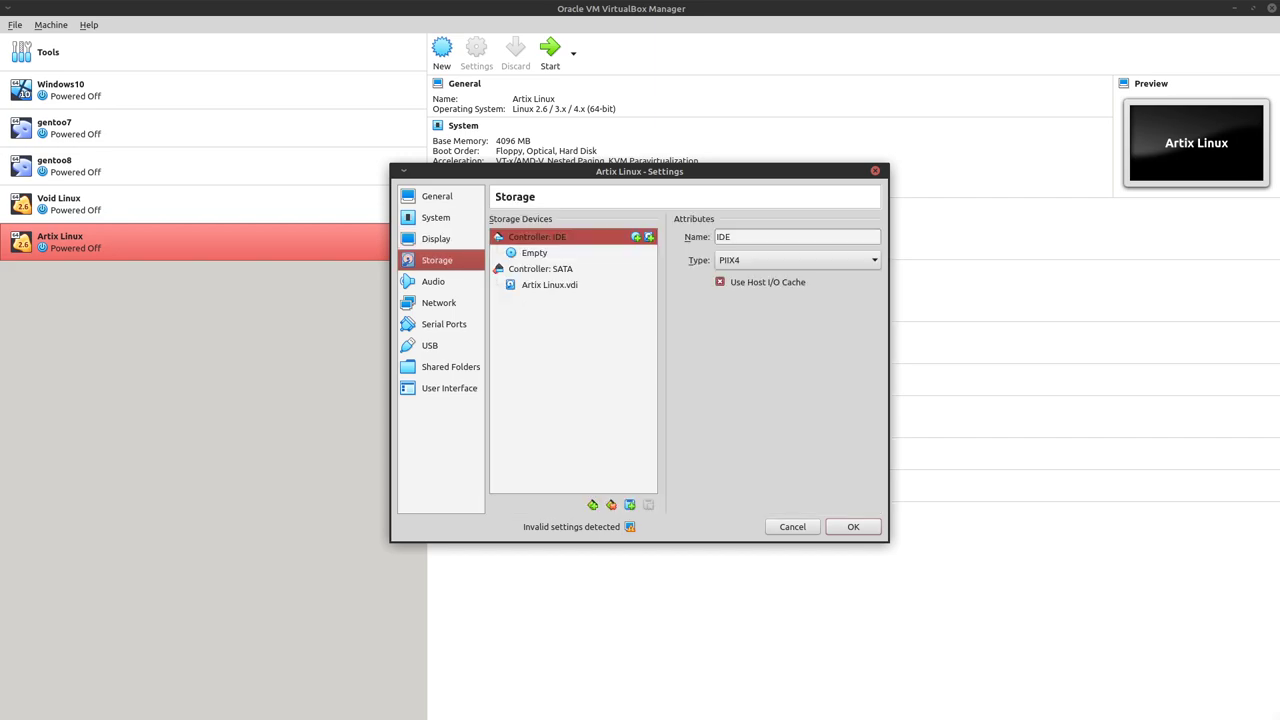
pyautogui.click(534, 252)
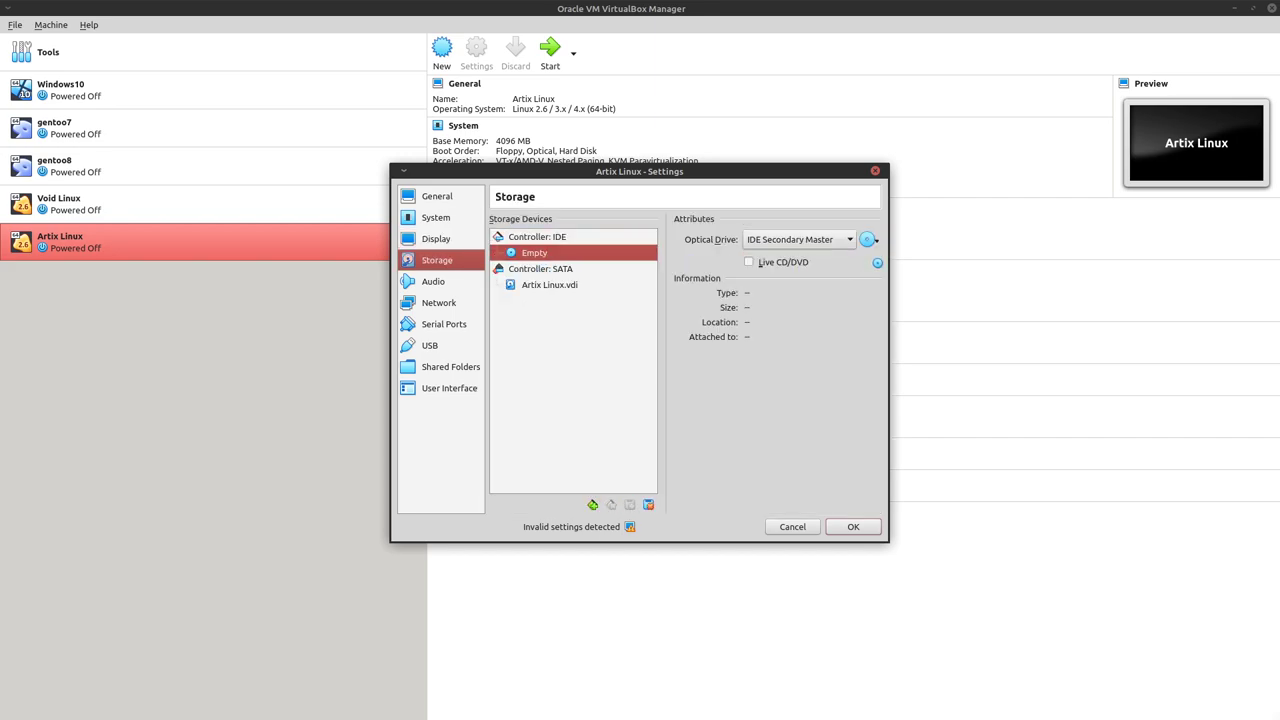
pyautogui.click(868, 239)
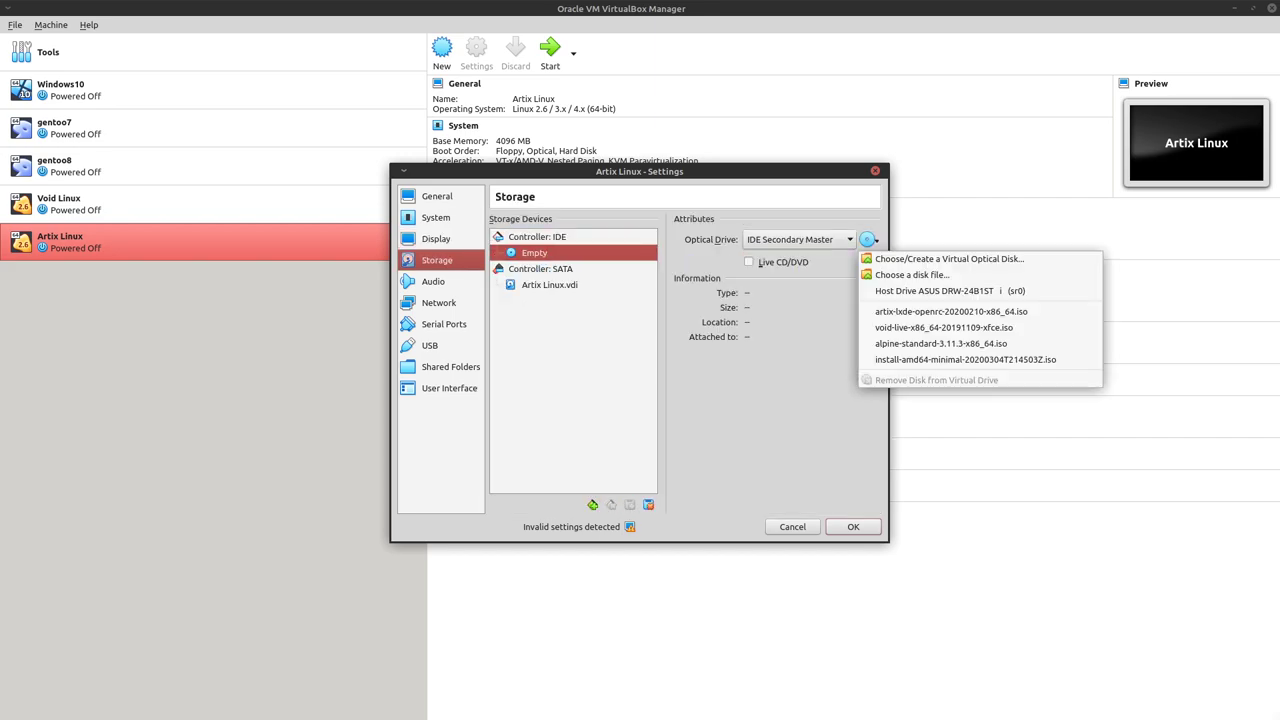
pyautogui.press('Down')
pyautogui.press('Down')
pyautogui.press('Down')
pyautogui.press('Down')
pyautogui.press('Down')
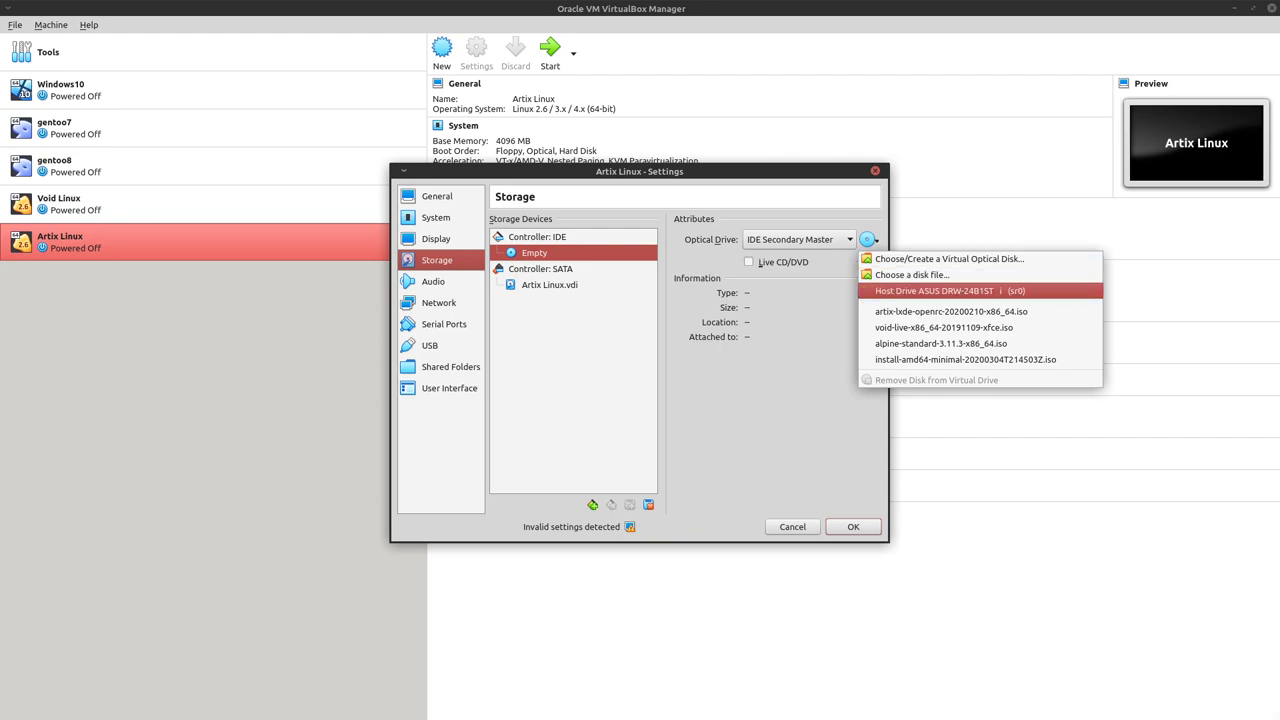
pyautogui.press('Down')
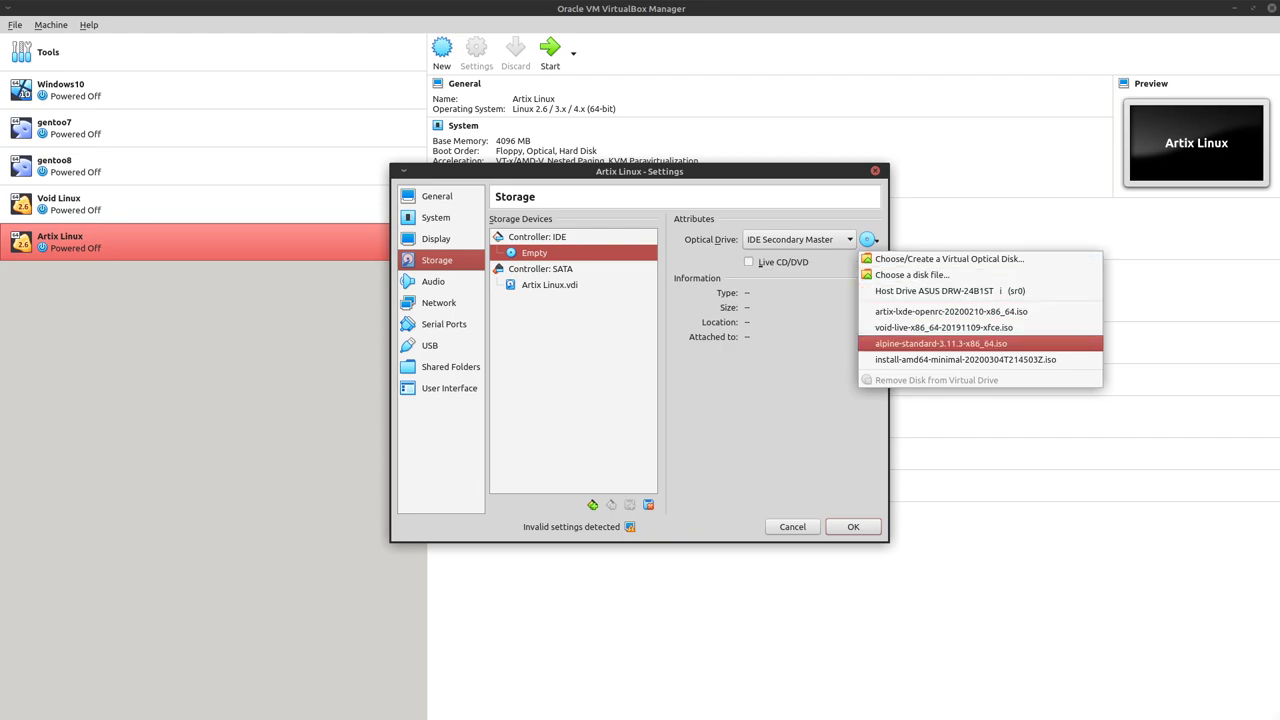
pyautogui.press('Up')
pyautogui.press('Up')
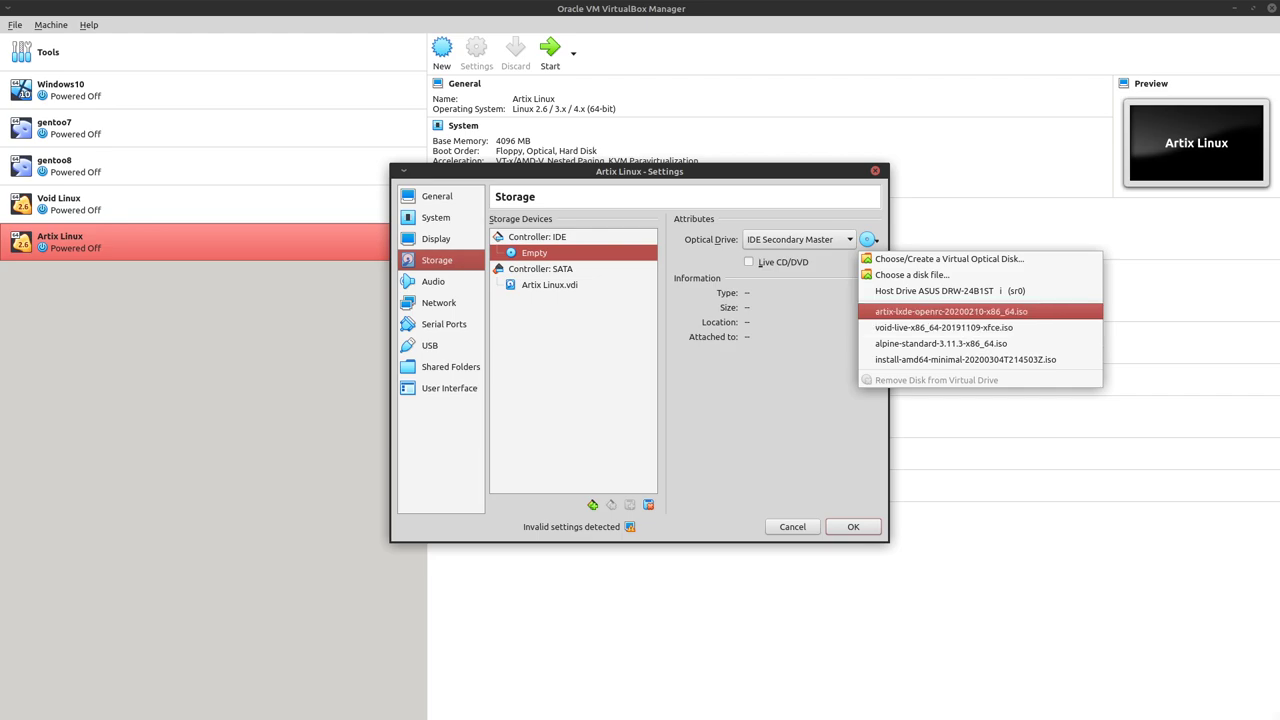
pyautogui.press('Return')
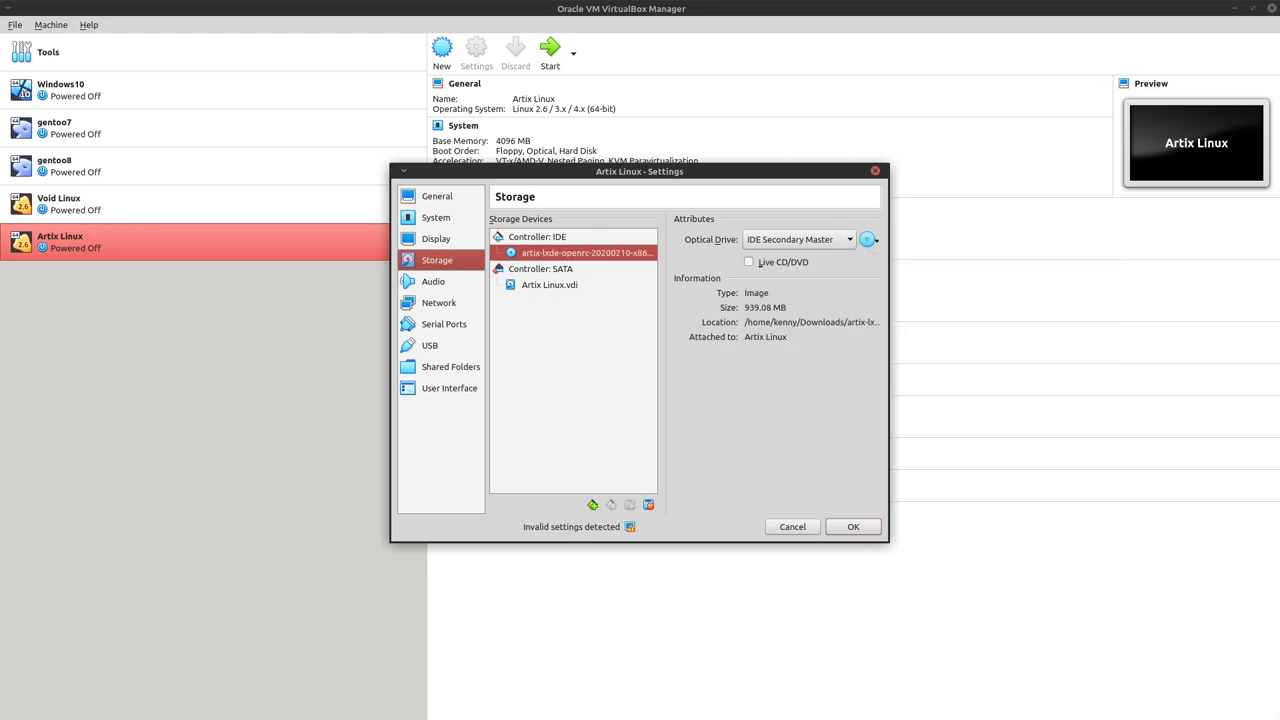
pyautogui.press('Return')
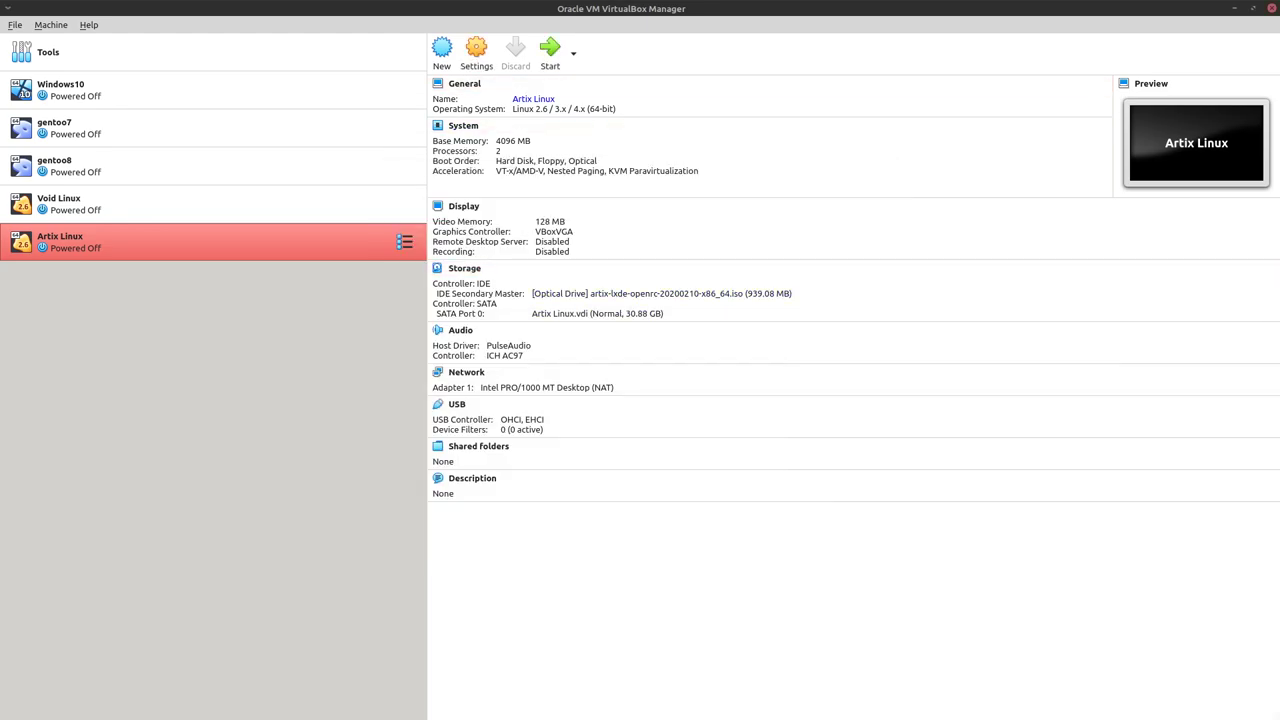
# Start the VM, boot 'From CD/DVD/ISO: artix.x86_64', and switch to full-screen view
pyautogui.click(550, 52)
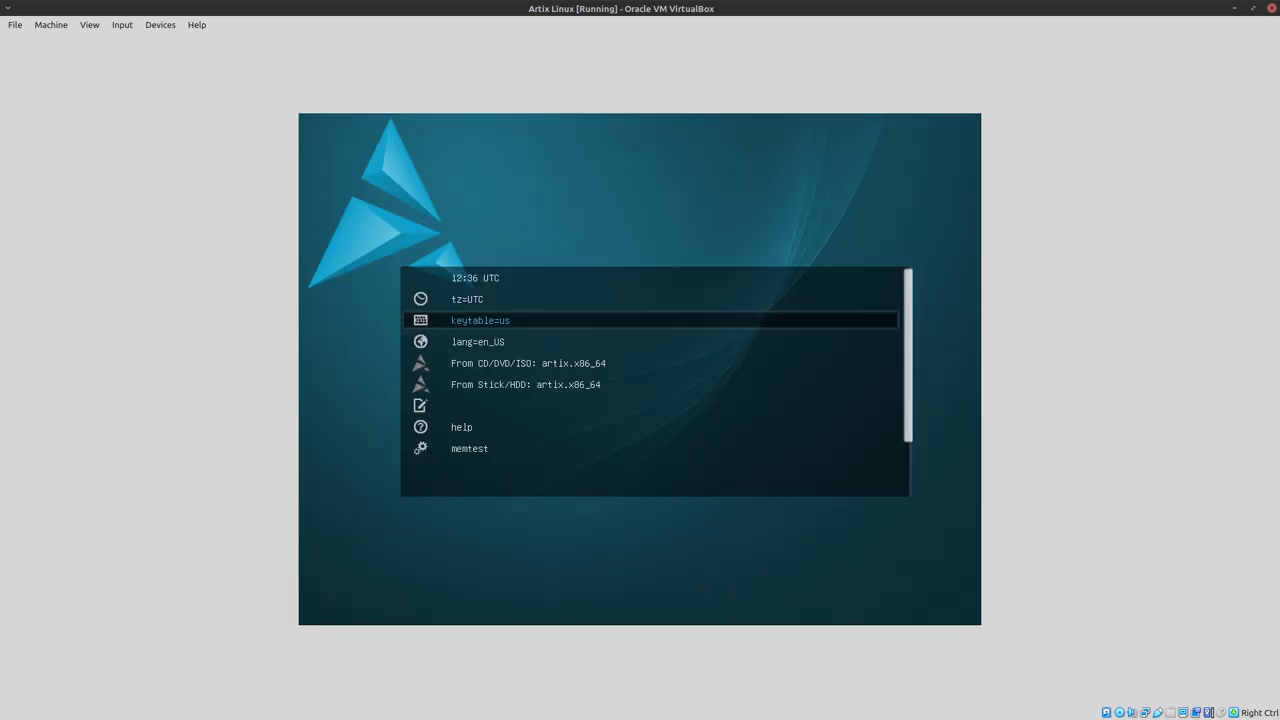
pyautogui.press('Down')
pyautogui.press('Down')
pyautogui.press('Down')
pyautogui.press('Up')
pyautogui.press('Return')
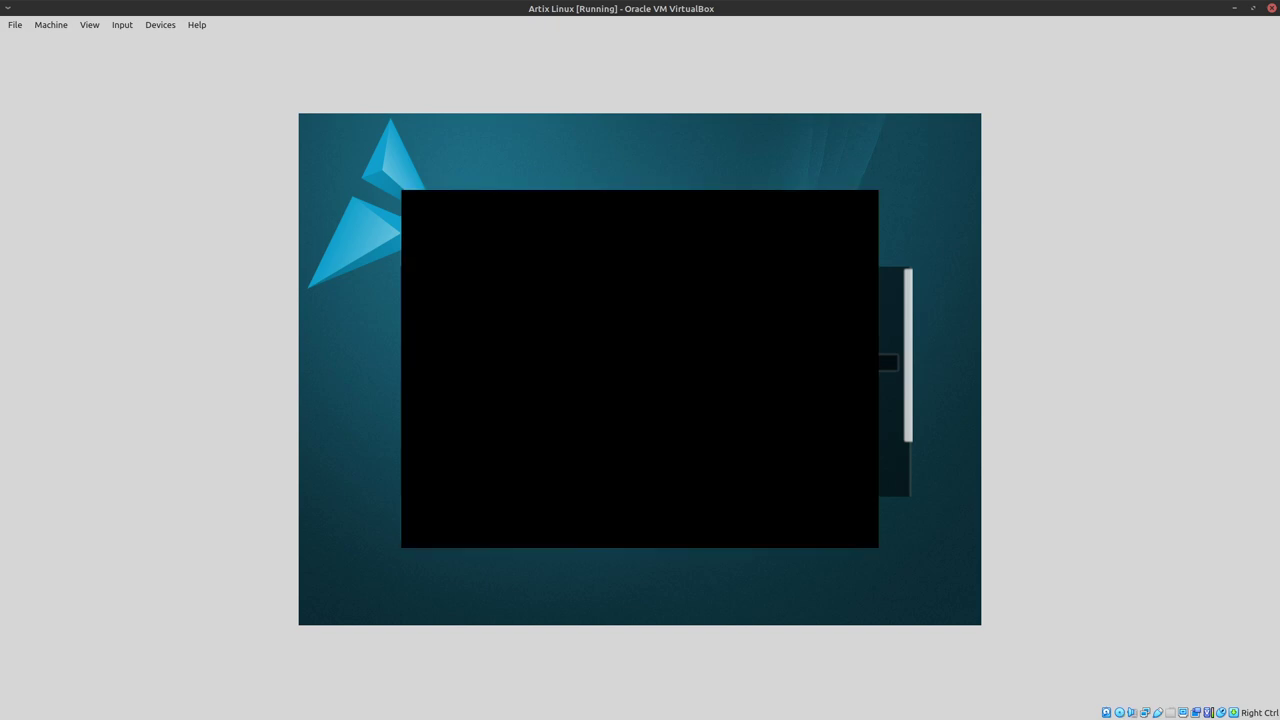
pyautogui.click(89, 24)
pyautogui.click(89, 24)
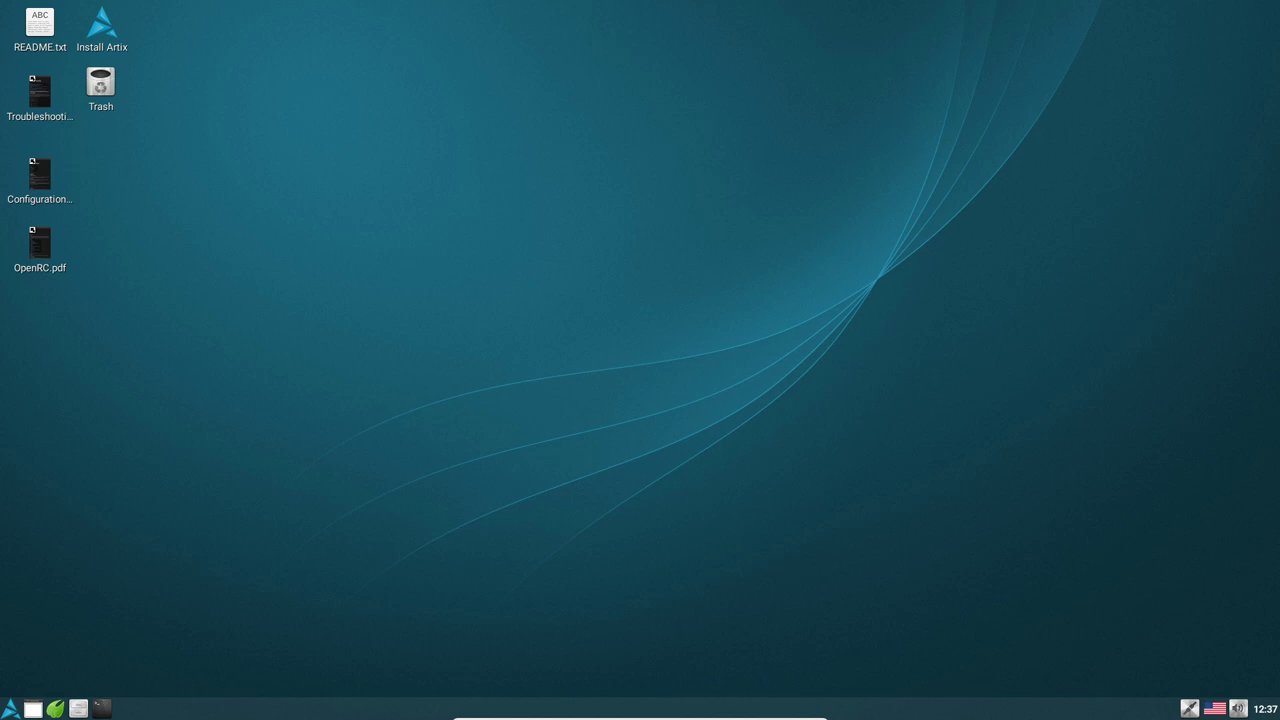
# Run the Install Artix desktop launcher and confirm executing the script
pyautogui.doubleClick(101, 28)
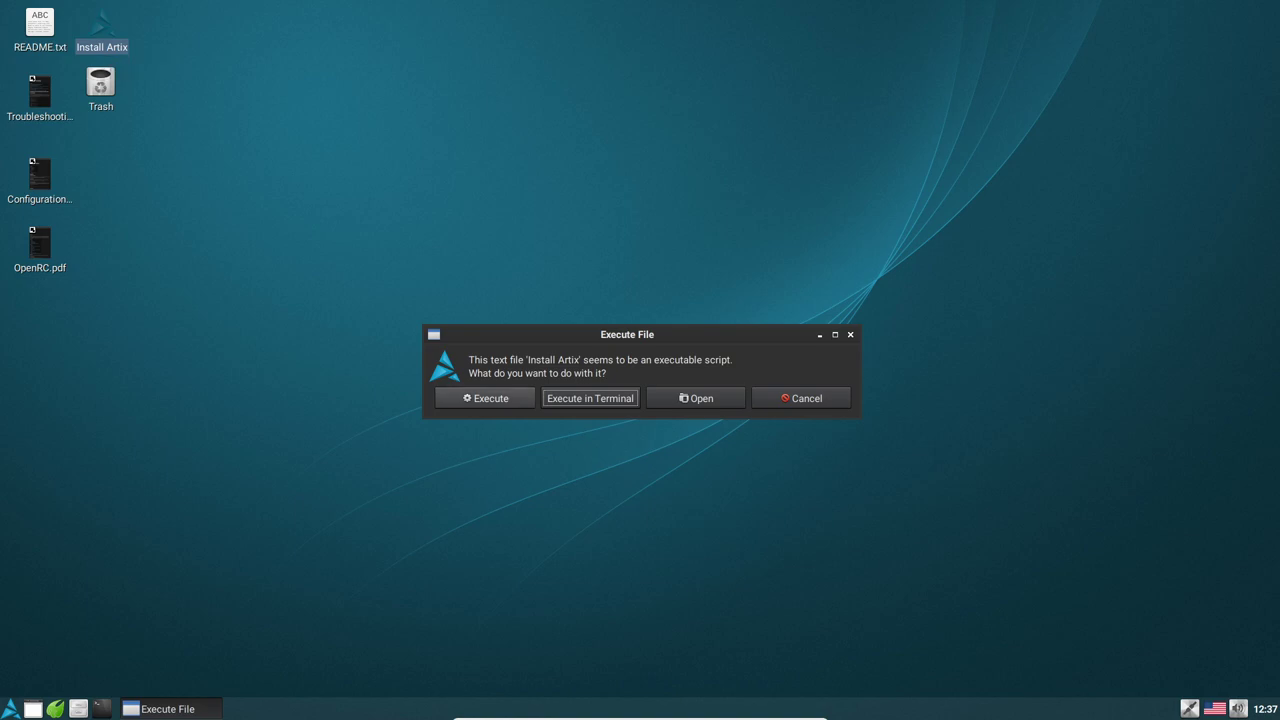
pyautogui.press('Return')
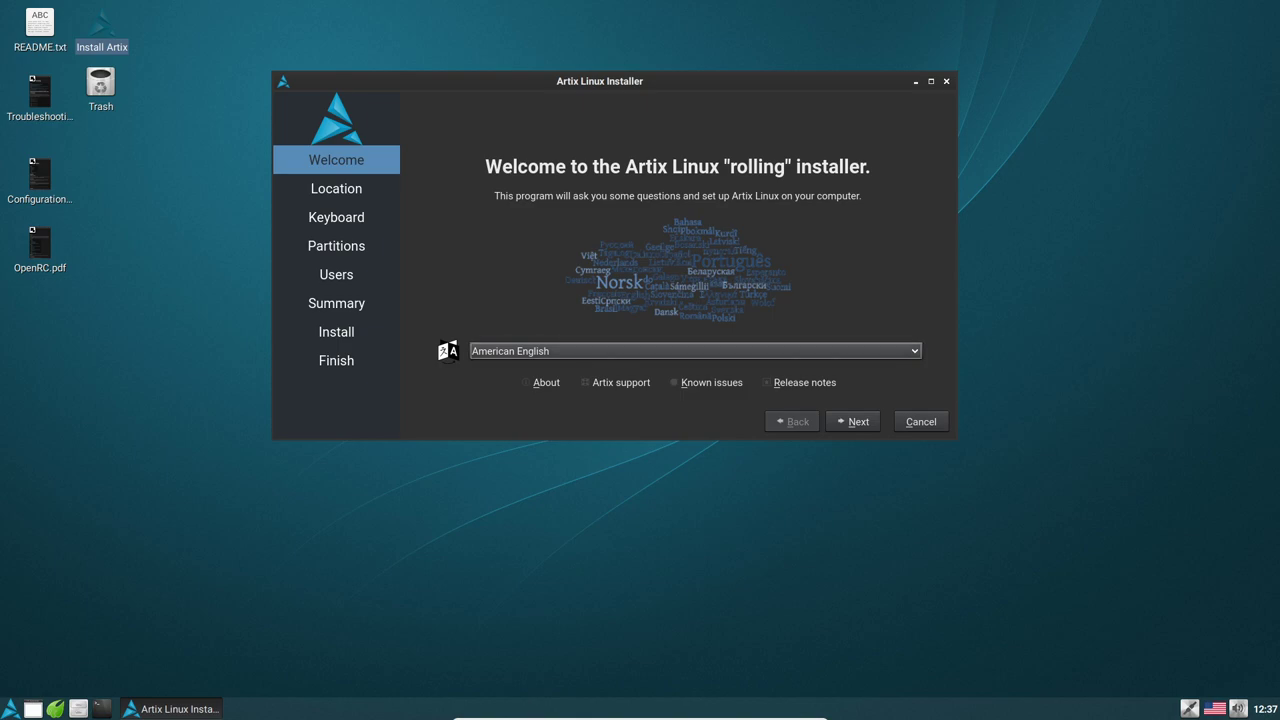
# Accept American English, America/New York time zone and English (US) keyboard defaults
pyautogui.click(853, 421)
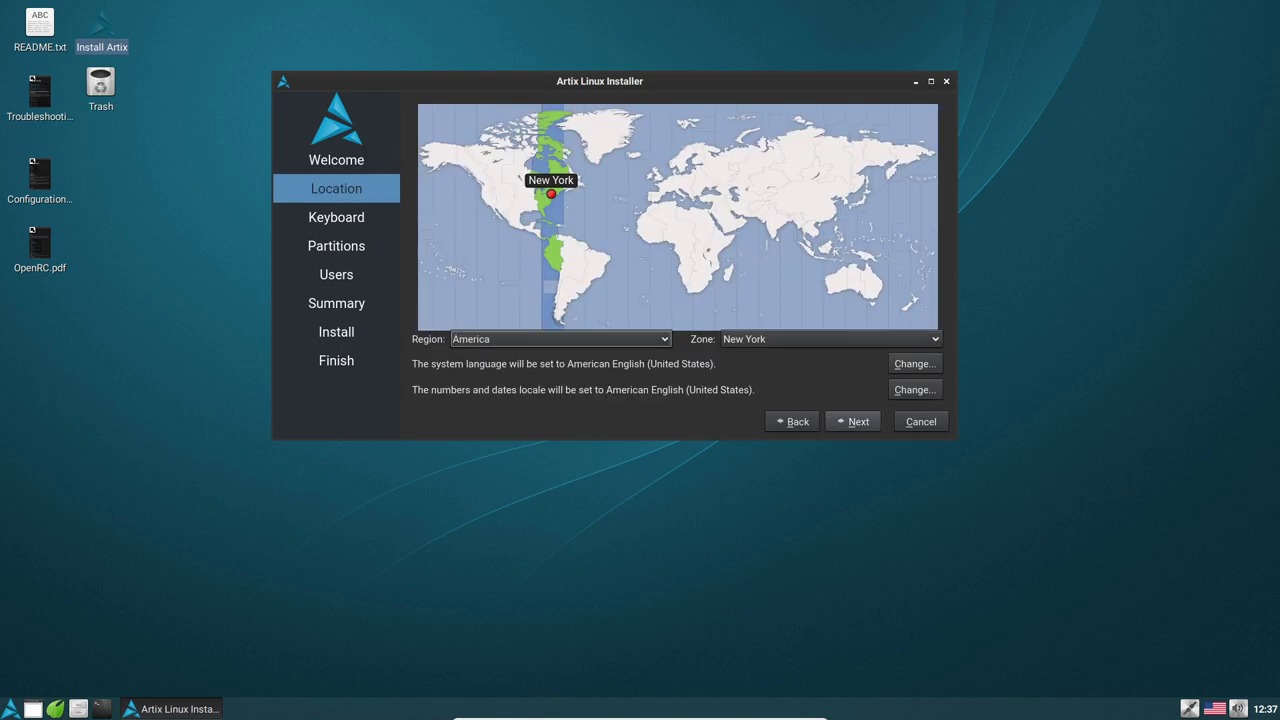
pyautogui.click(853, 421)
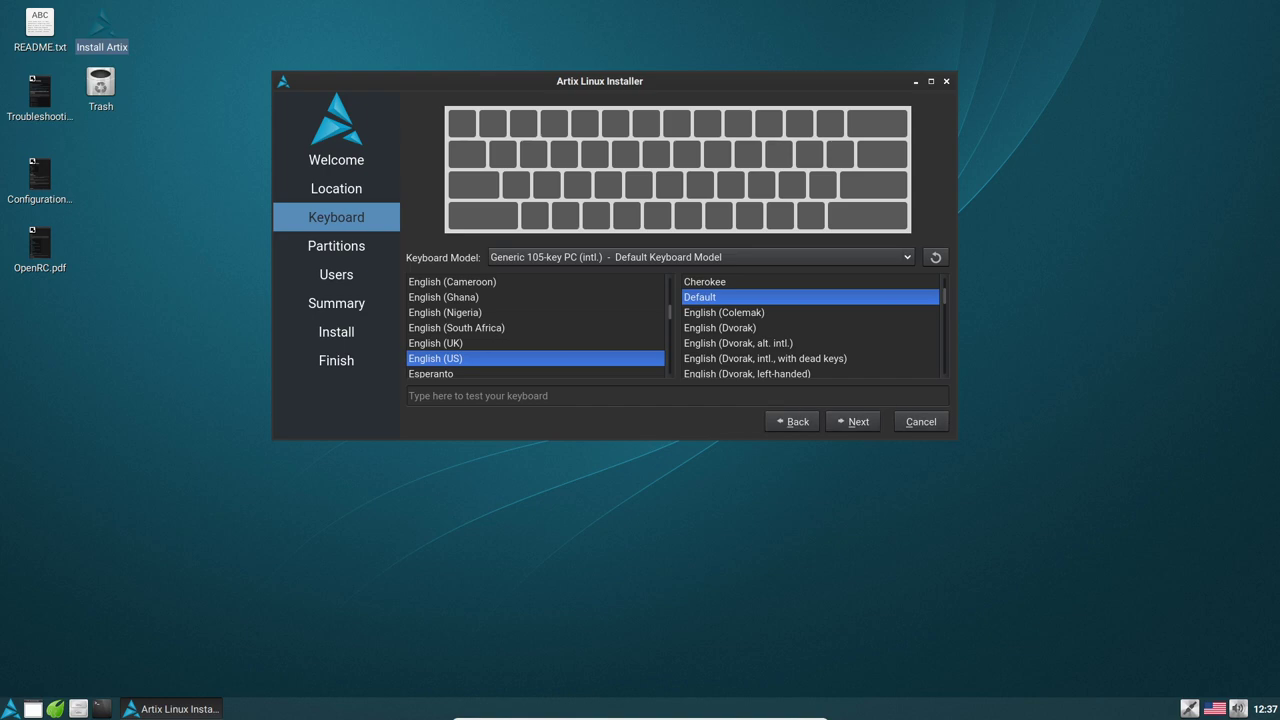
pyautogui.click(853, 421)
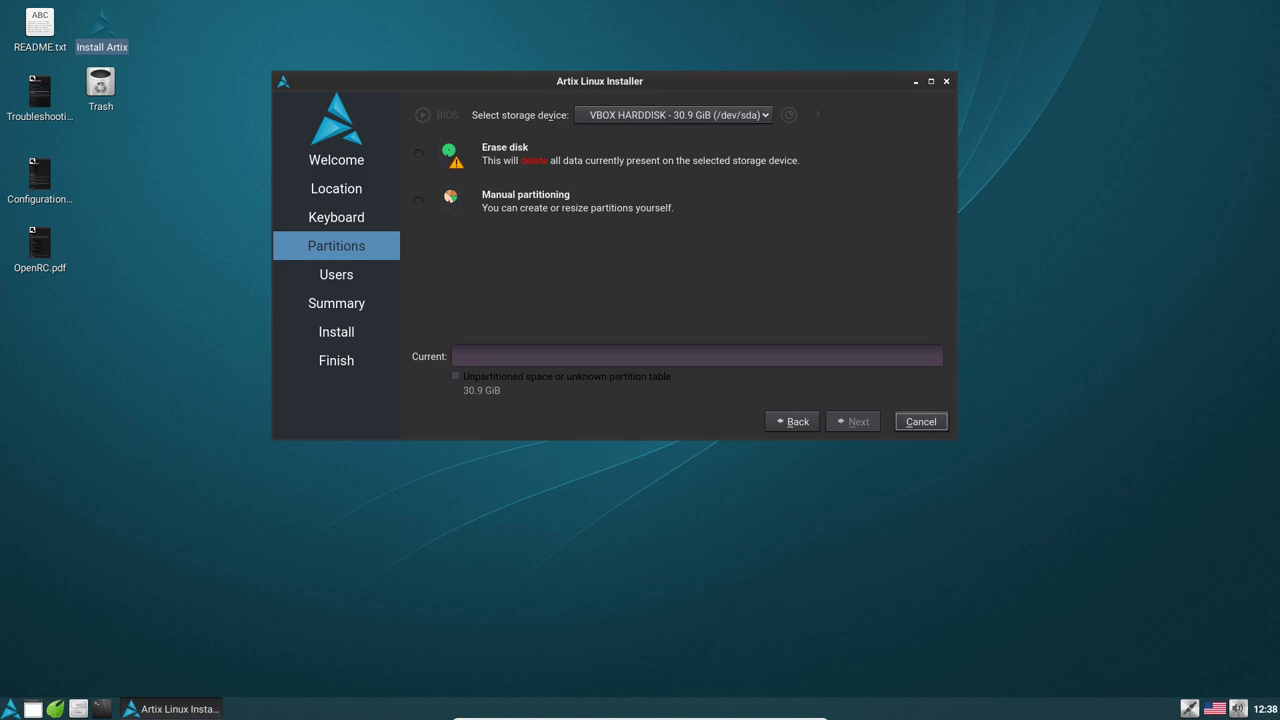
# Choose Erase disk with No Swap for the 30.9 GiB VBOX HARDDISK and continue
pyautogui.click(418, 153)
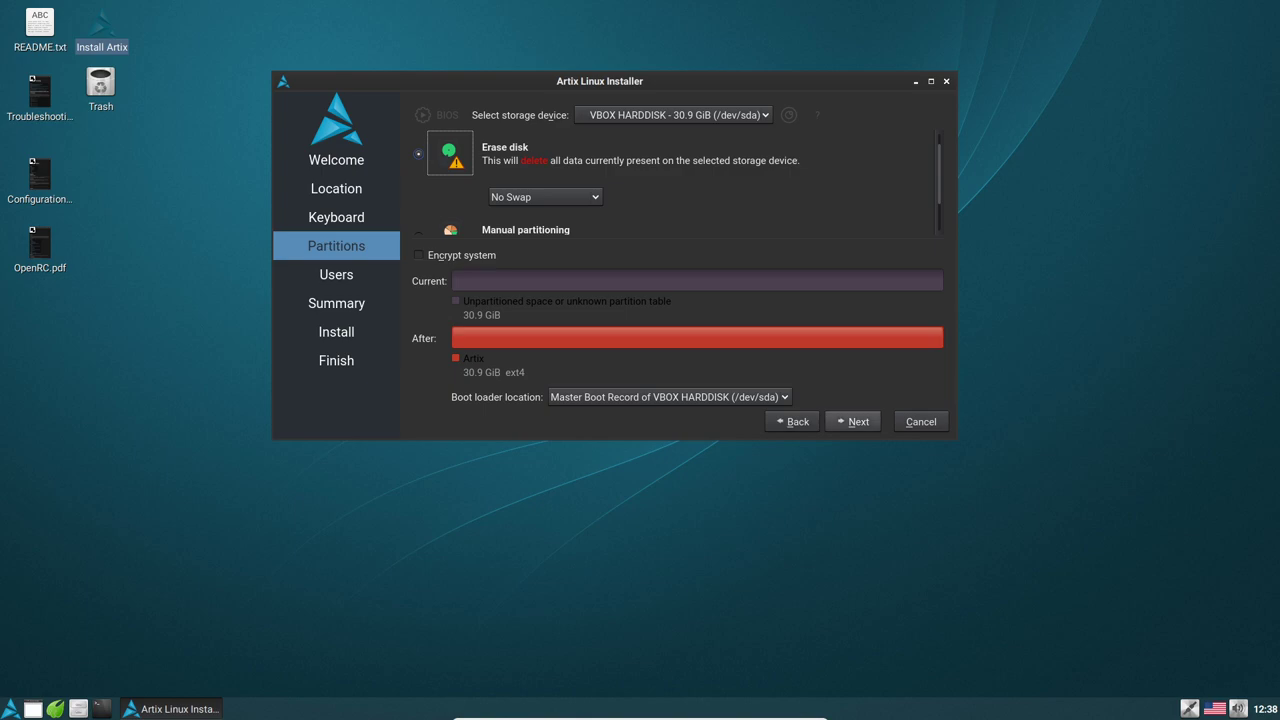
pyautogui.click(852, 421)
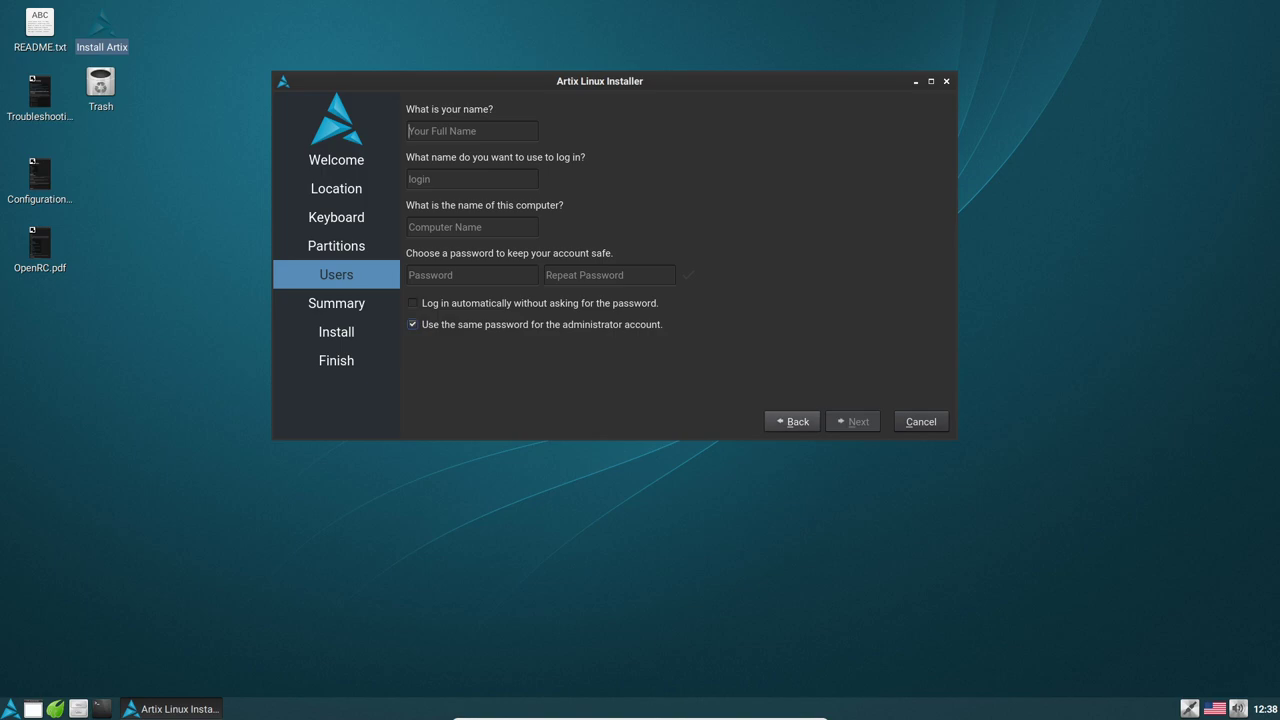
# Enter the user's full name and type the account password in both password fields
pyautogui.click(792, 421)
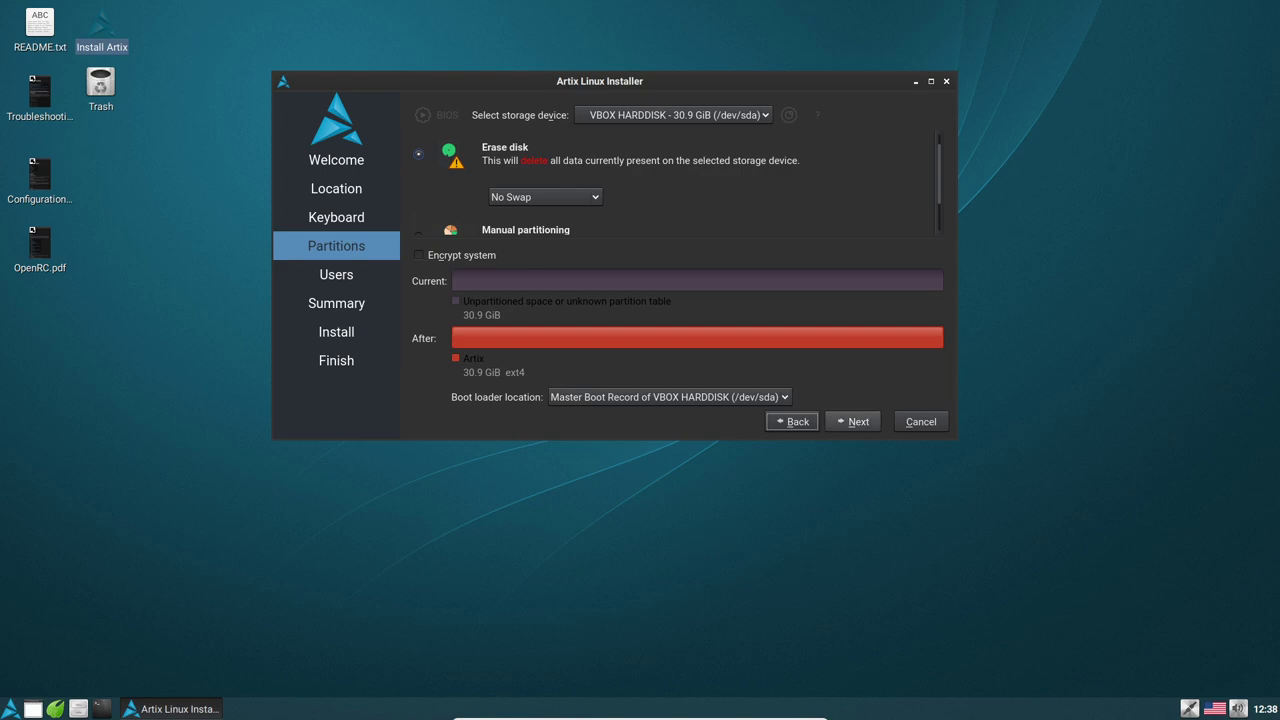
pyautogui.click(853, 421)
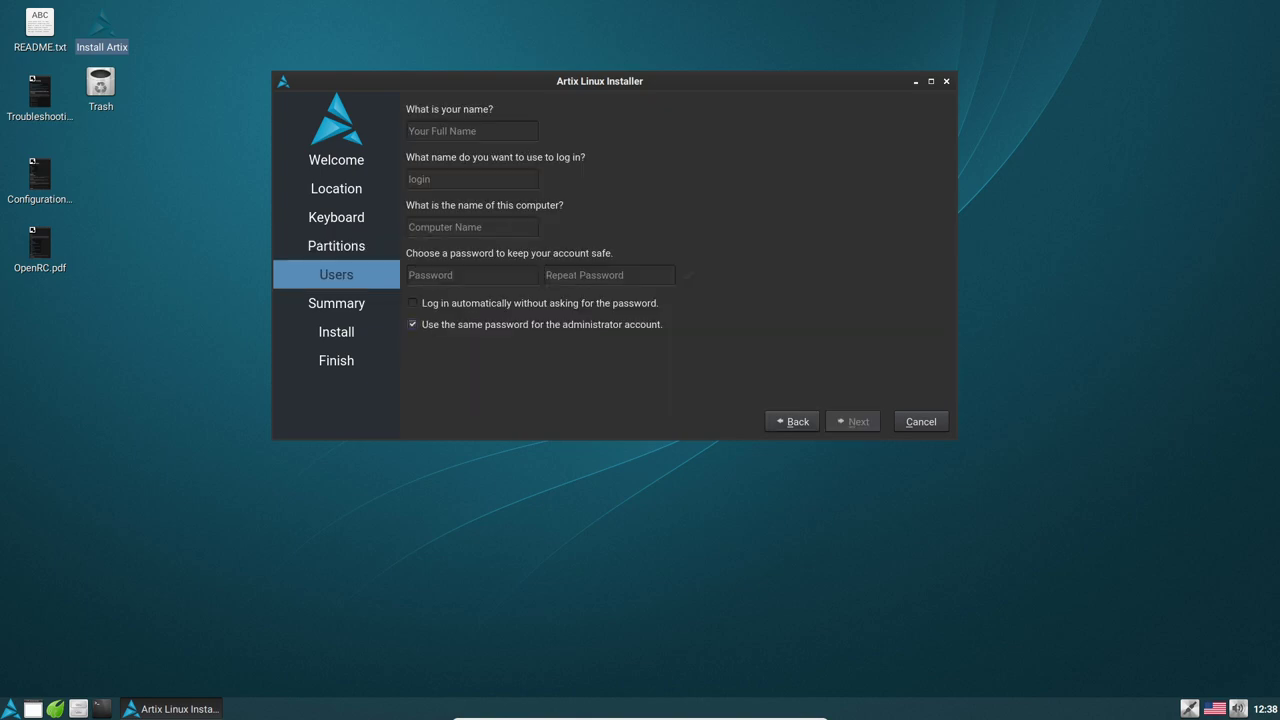
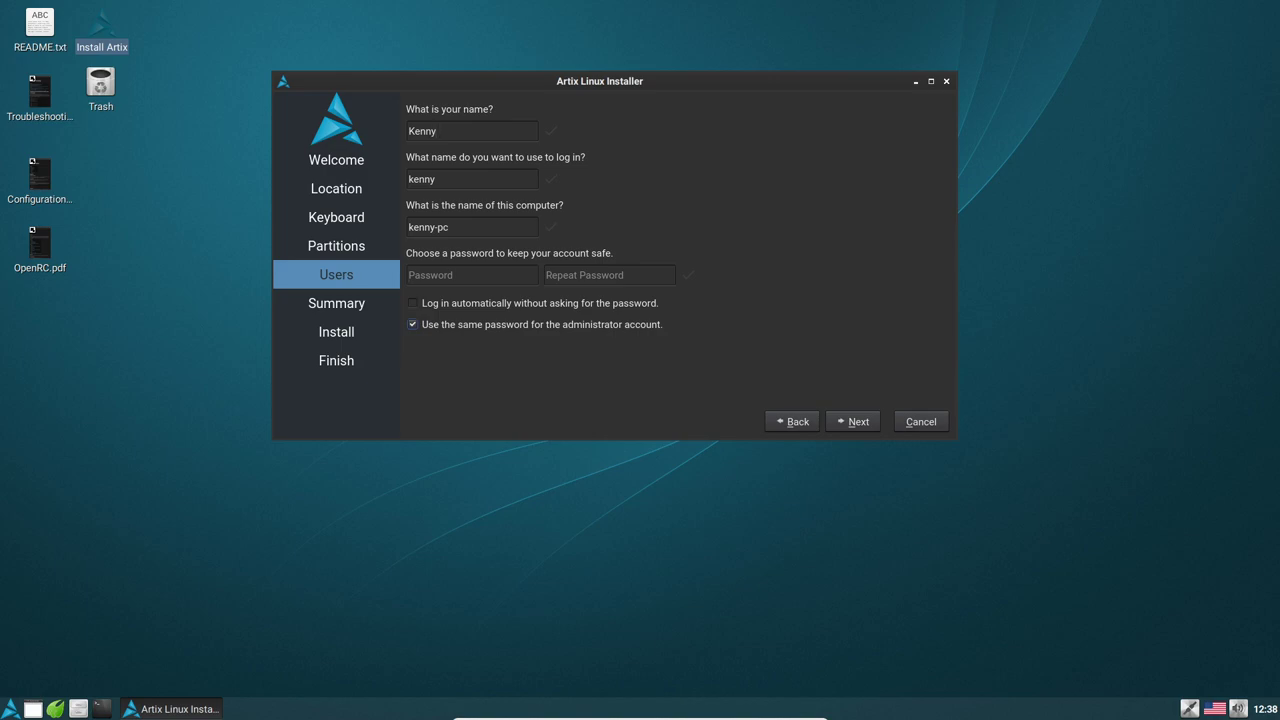
pyautogui.press('Tab')
# Review the Summary (single 31611MiB ext4 partition on /dev/sda) and start the installation
pyautogui.click(853, 421)
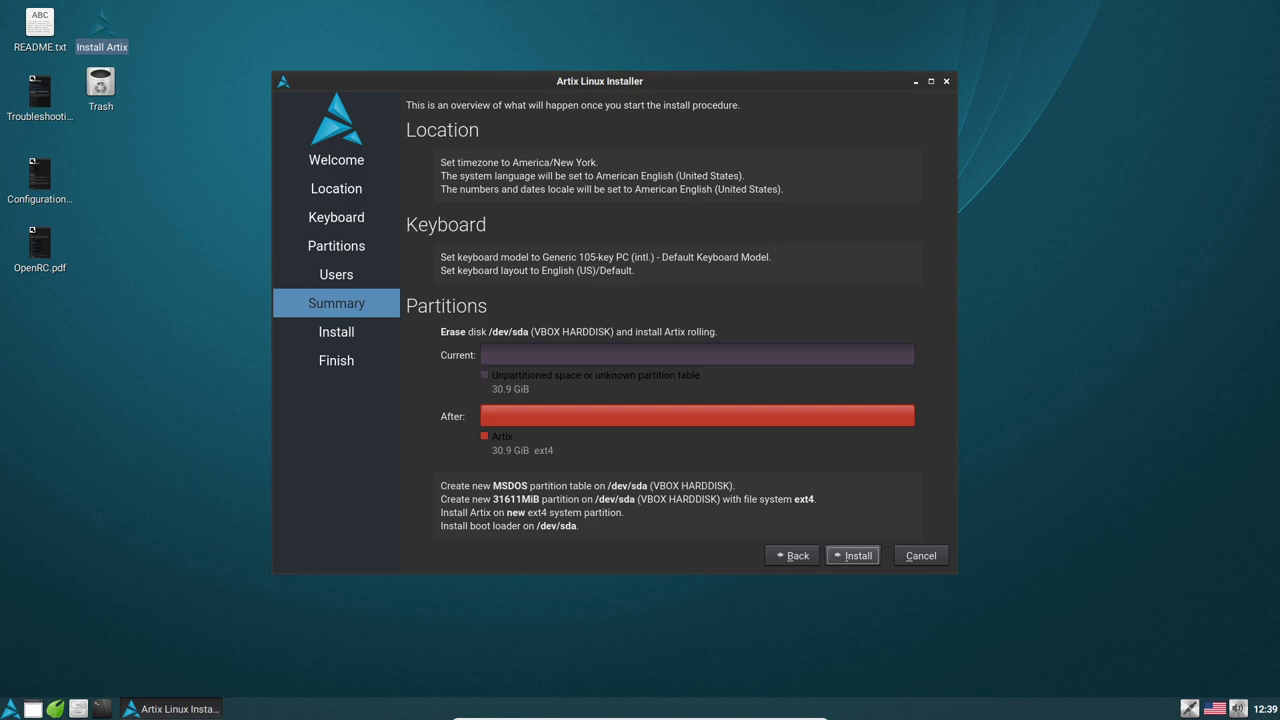
pyautogui.click(853, 555)
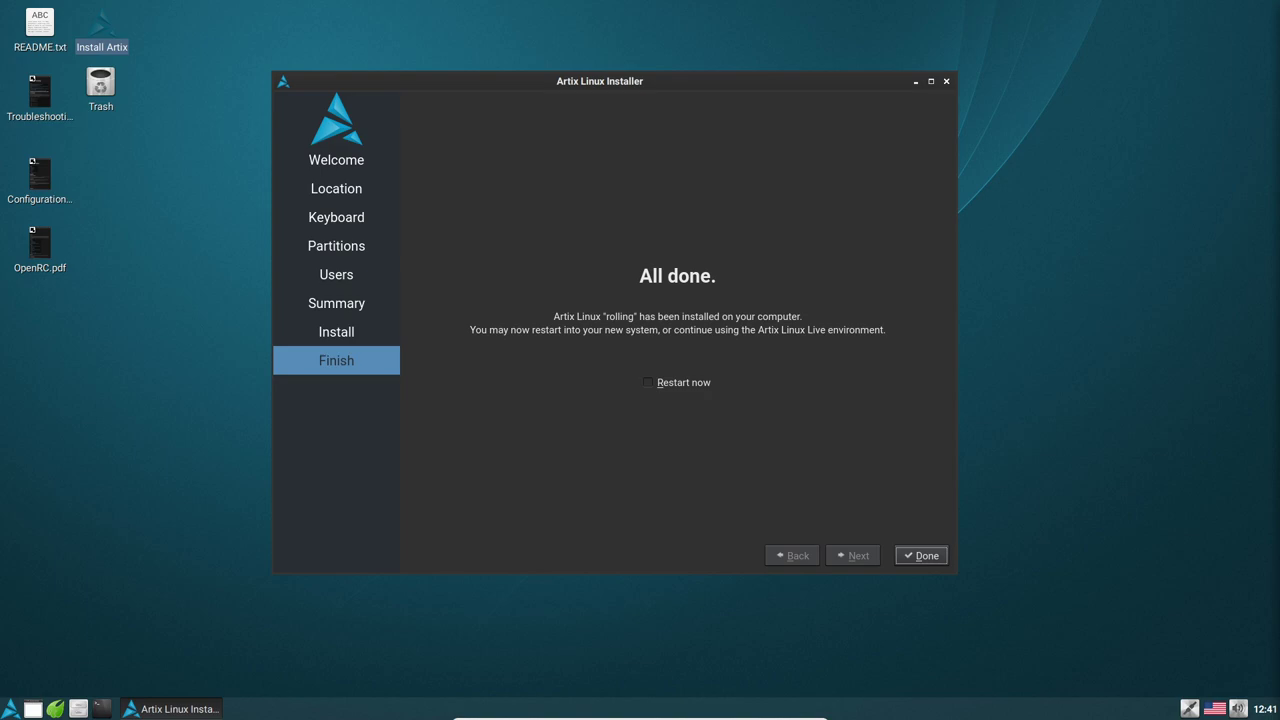
# Tick 'Restart now' and click Done to reboot into the installed system
pyautogui.hotkey('alt', 'r')
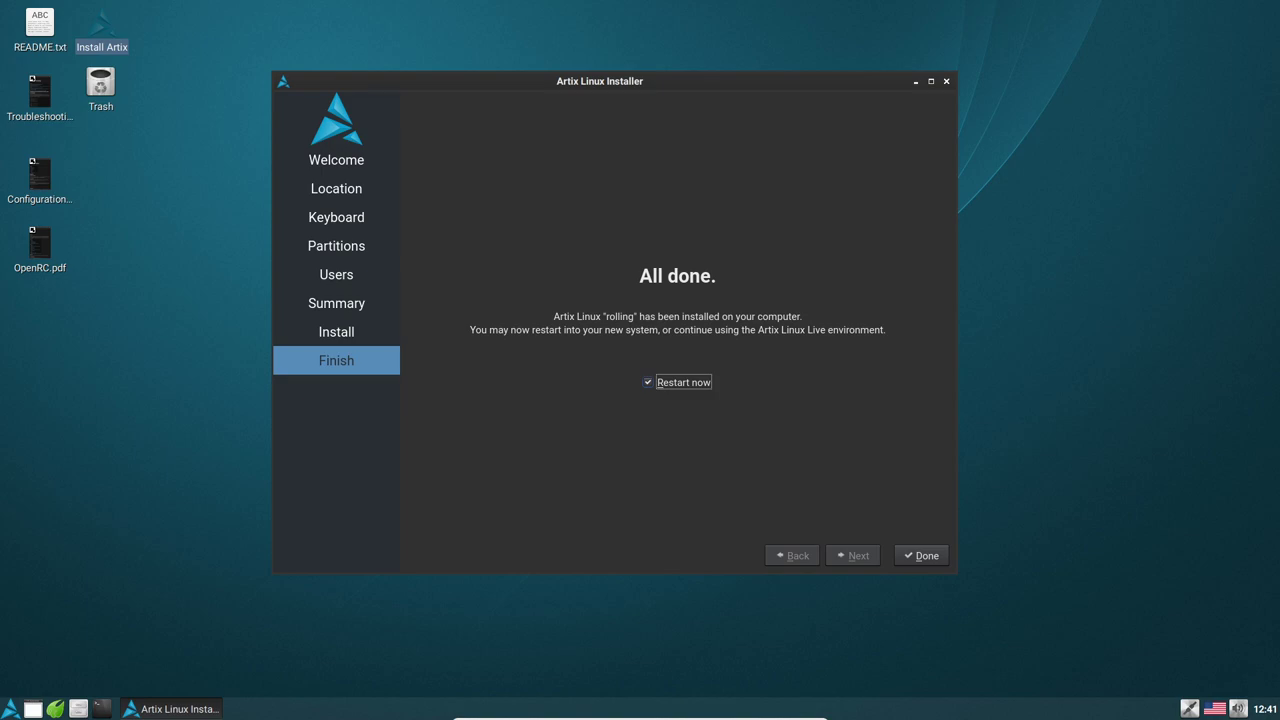
pyautogui.click(921, 555)
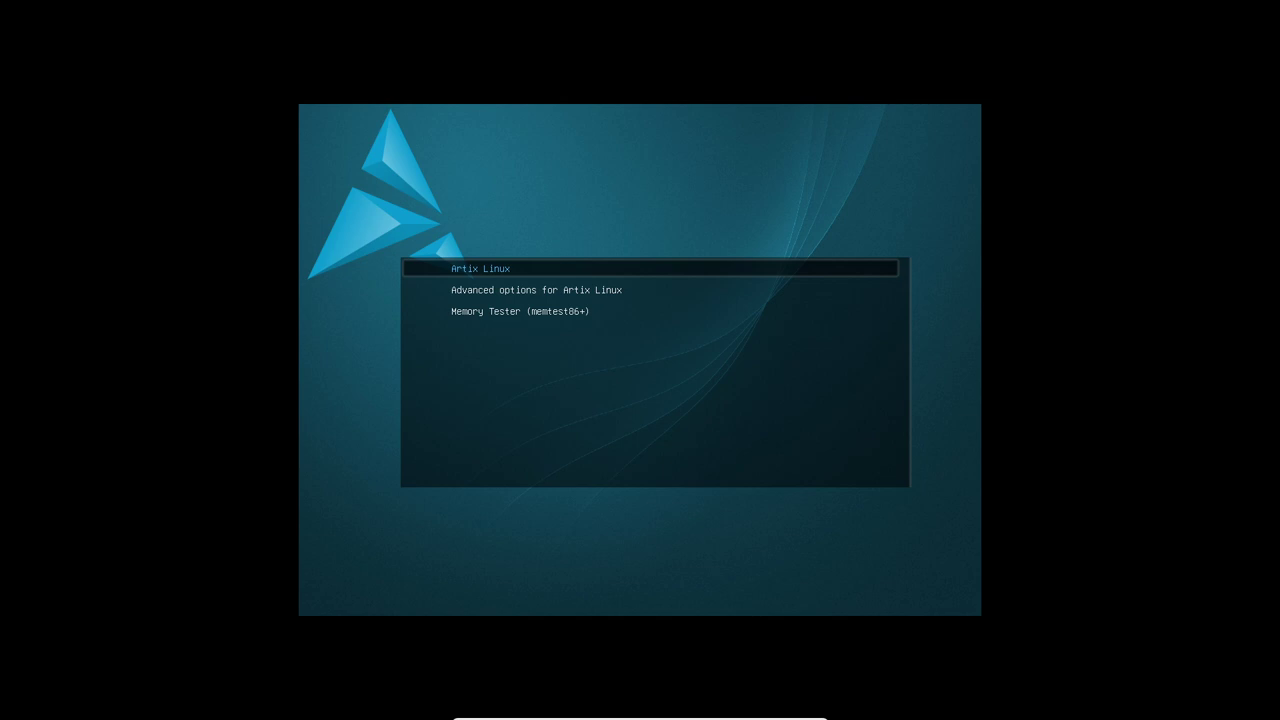
# Boot Artix Linux from GRUB and log in to the LXDE desktop with the user password
pyautogui.press('Return')
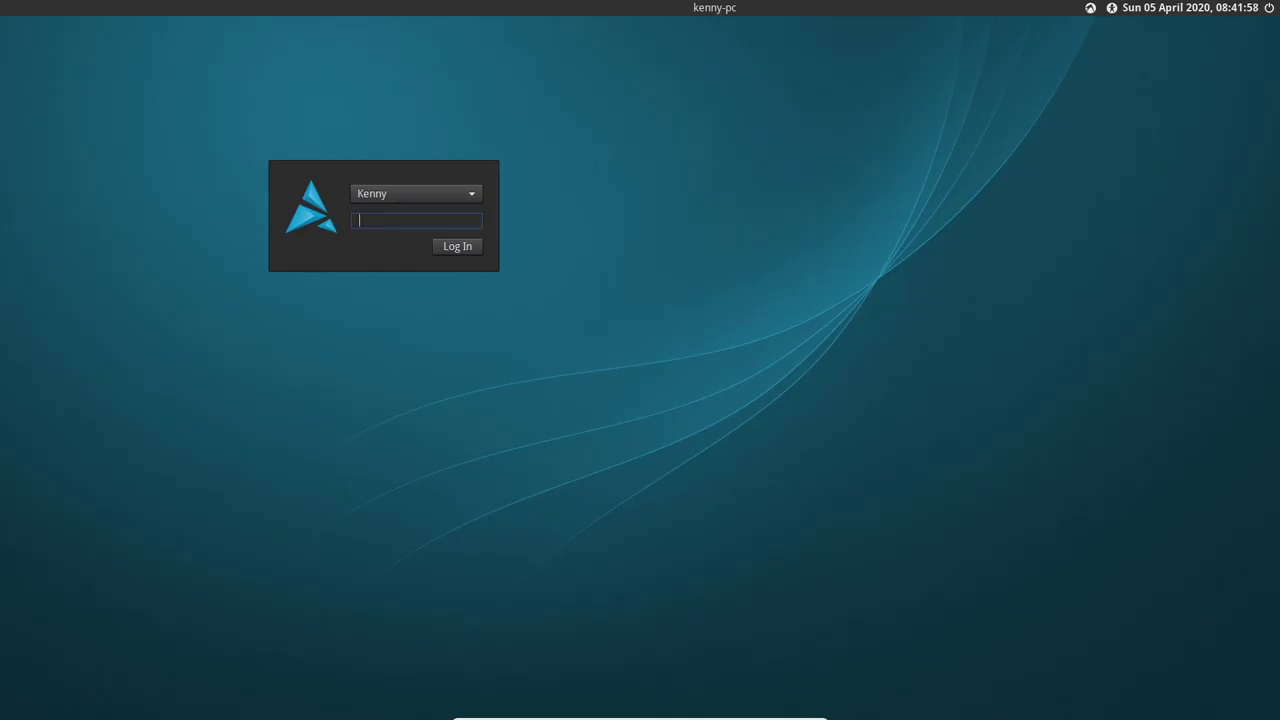
pyautogui.write('••••••')
pyautogui.press('Return')
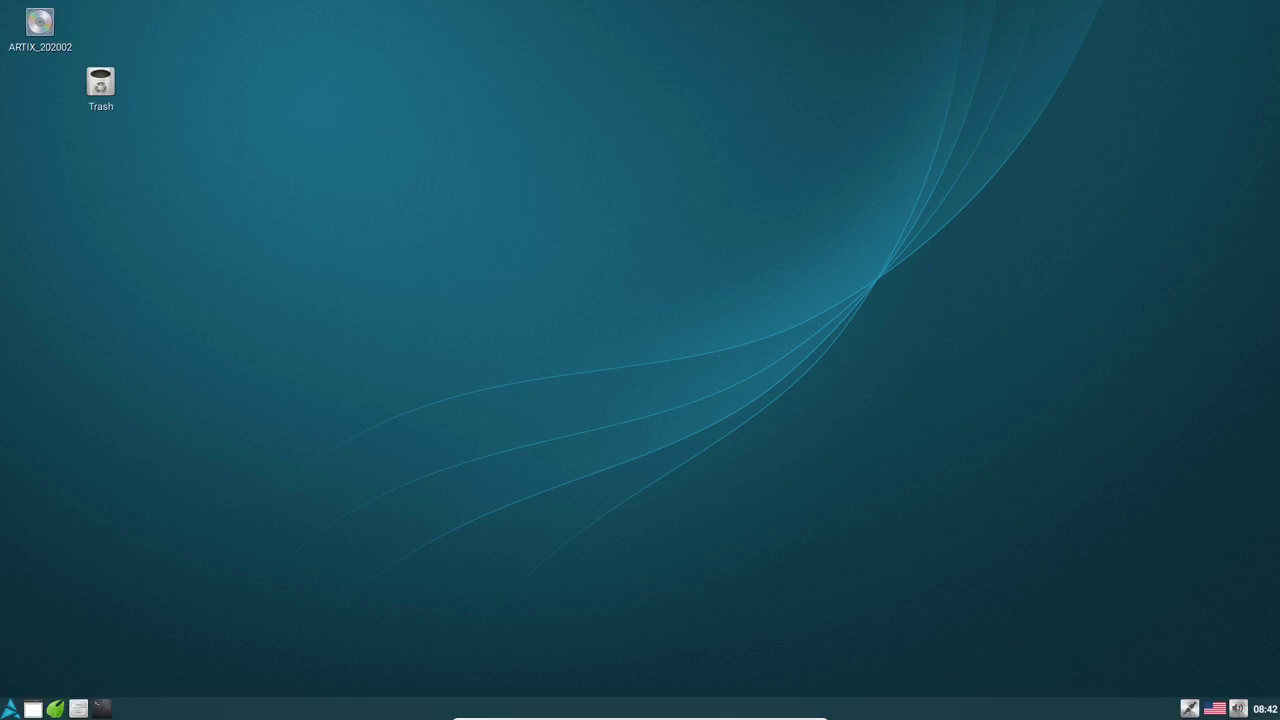
# Run sudo pacman -Syu in a terminal up to the upgrade confirmation prompt, then open the home folder
pyautogui.click(101, 708)
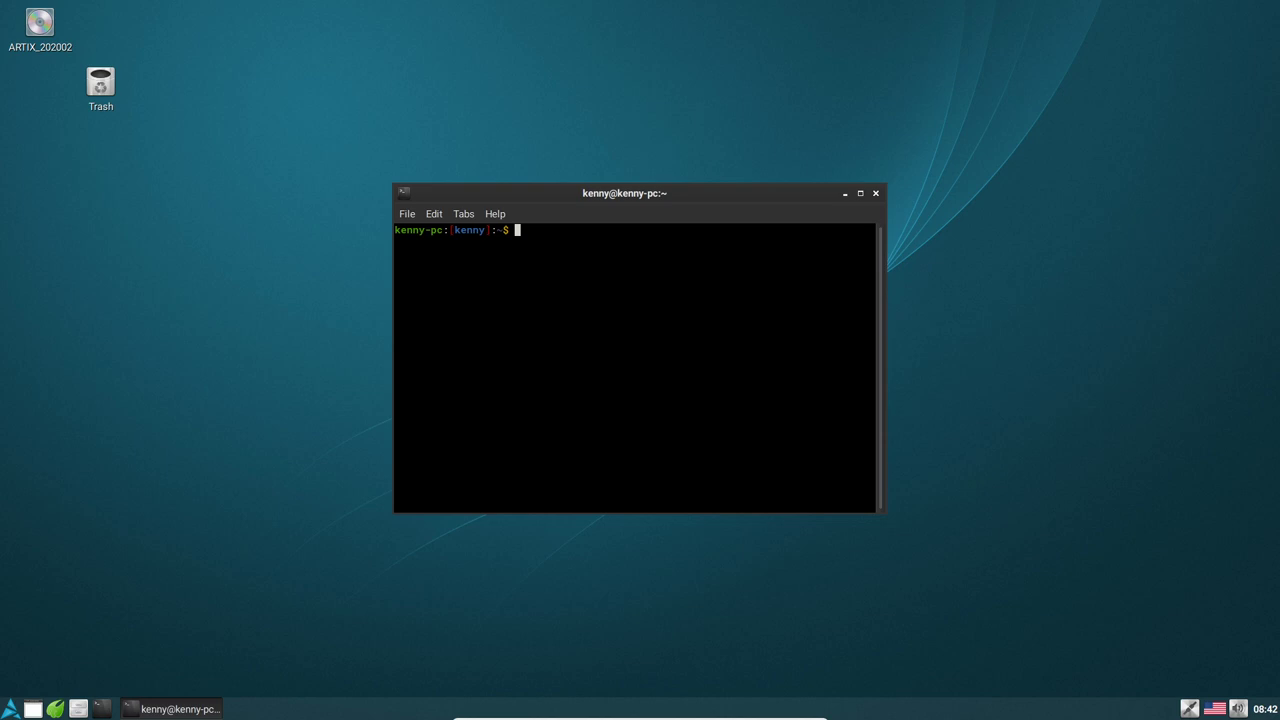
pyautogui.write('sudo pacman -Syu')
pyautogui.press('Return')
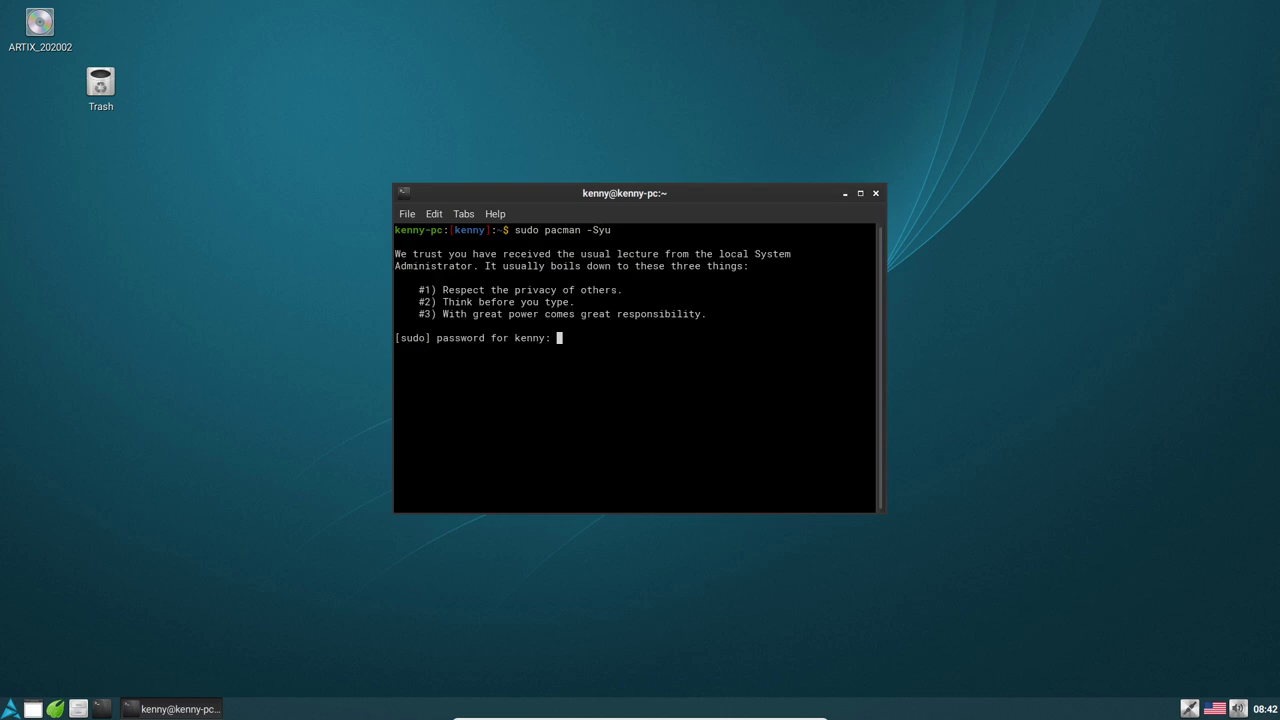
pyautogui.press('Return')
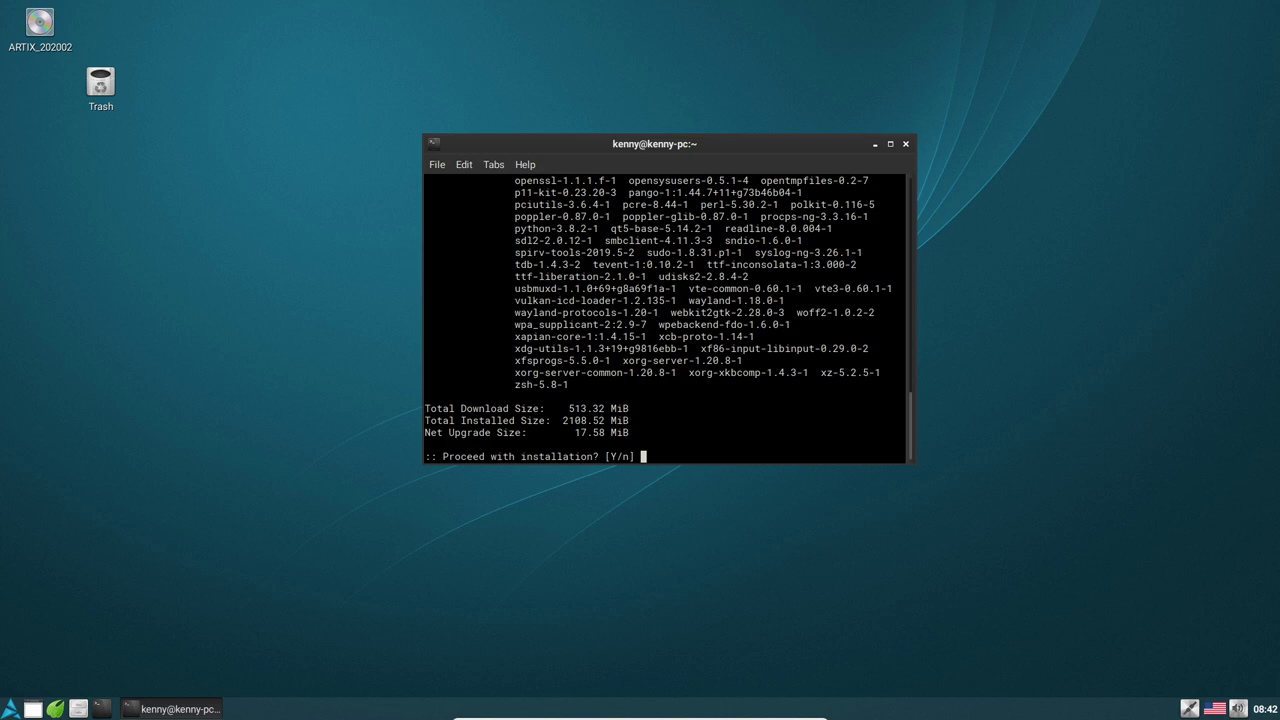
pyautogui.click(78, 709)
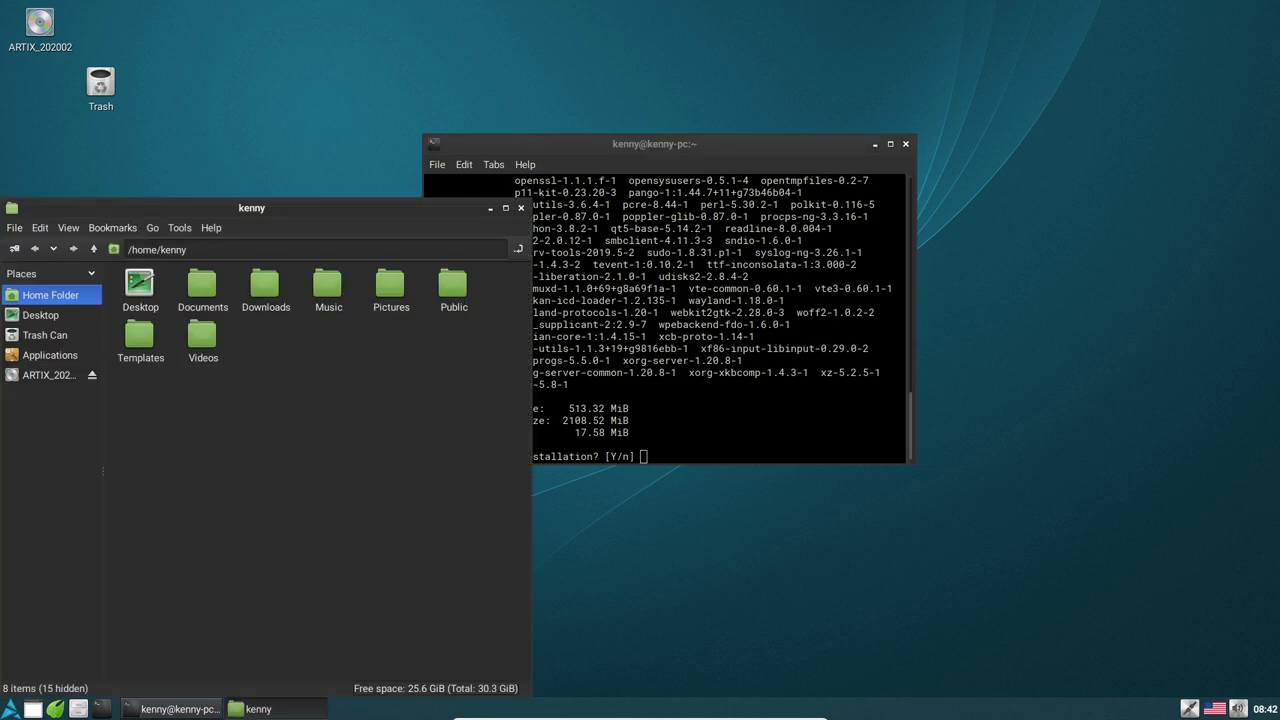
# Move the PCManFM home folder window up and to the right
pyautogui.moveTo(251, 207); pyautogui.dragTo(718, 86)
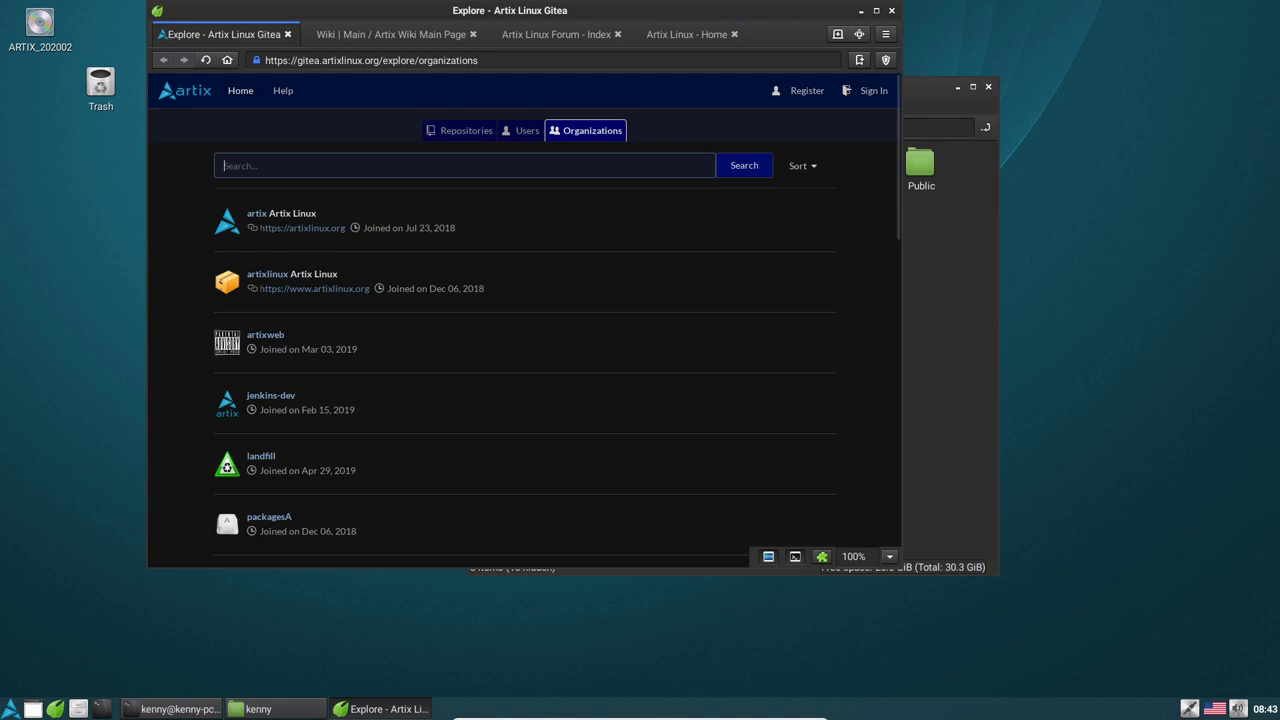
# Maximize Pale Moon and load youtube.com from the address bar
pyautogui.click(876, 10)
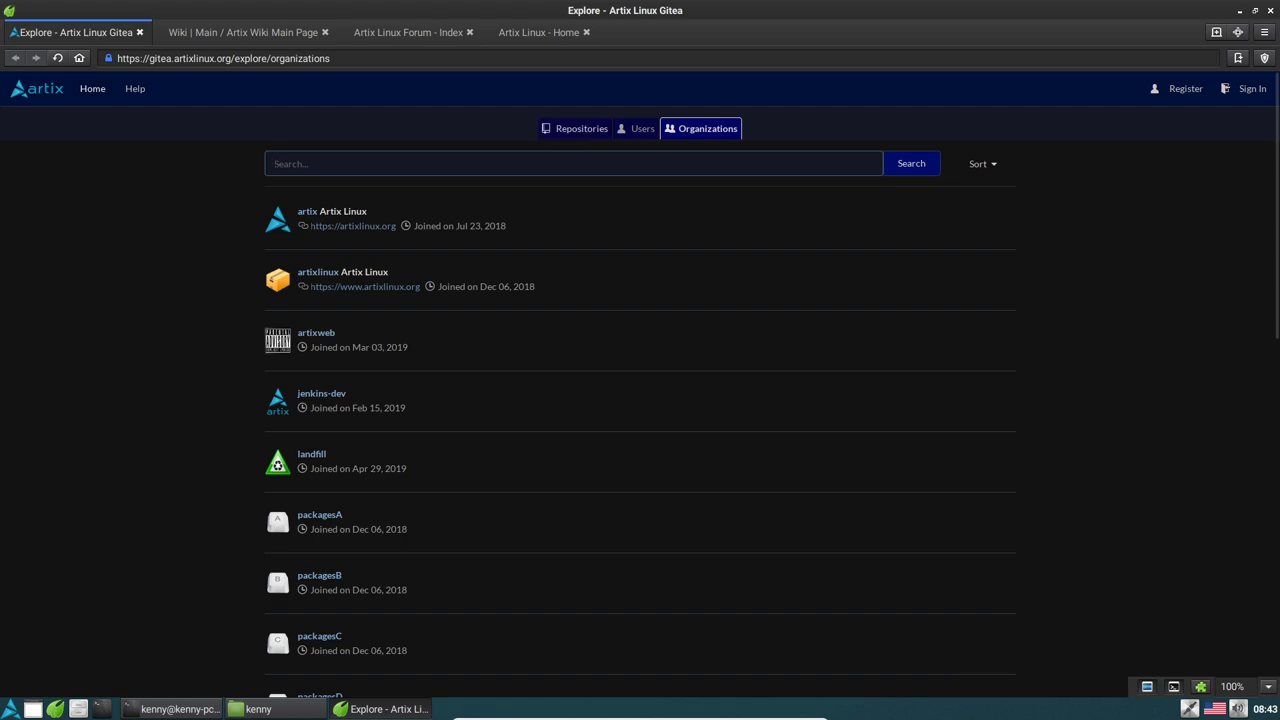
pyautogui.moveTo(330, 58); pyautogui.dragTo(117, 58)
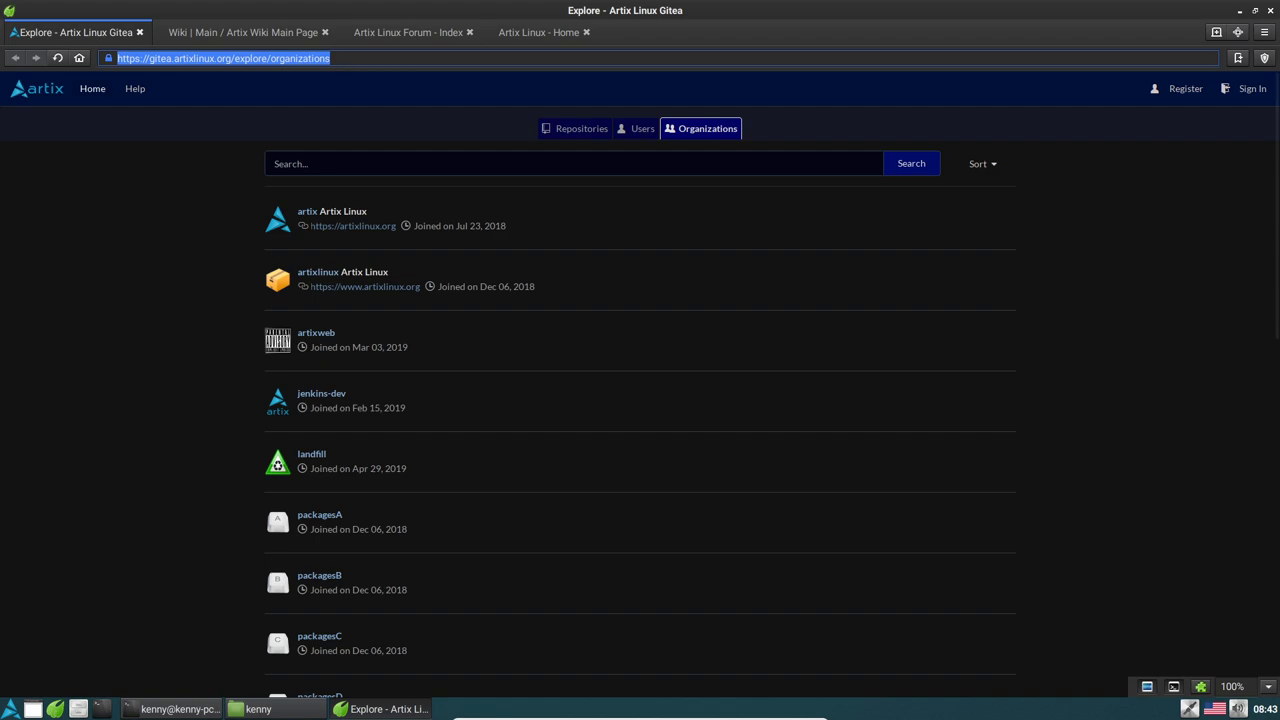
pyautogui.write('youtube.com')
pyautogui.press('Return')
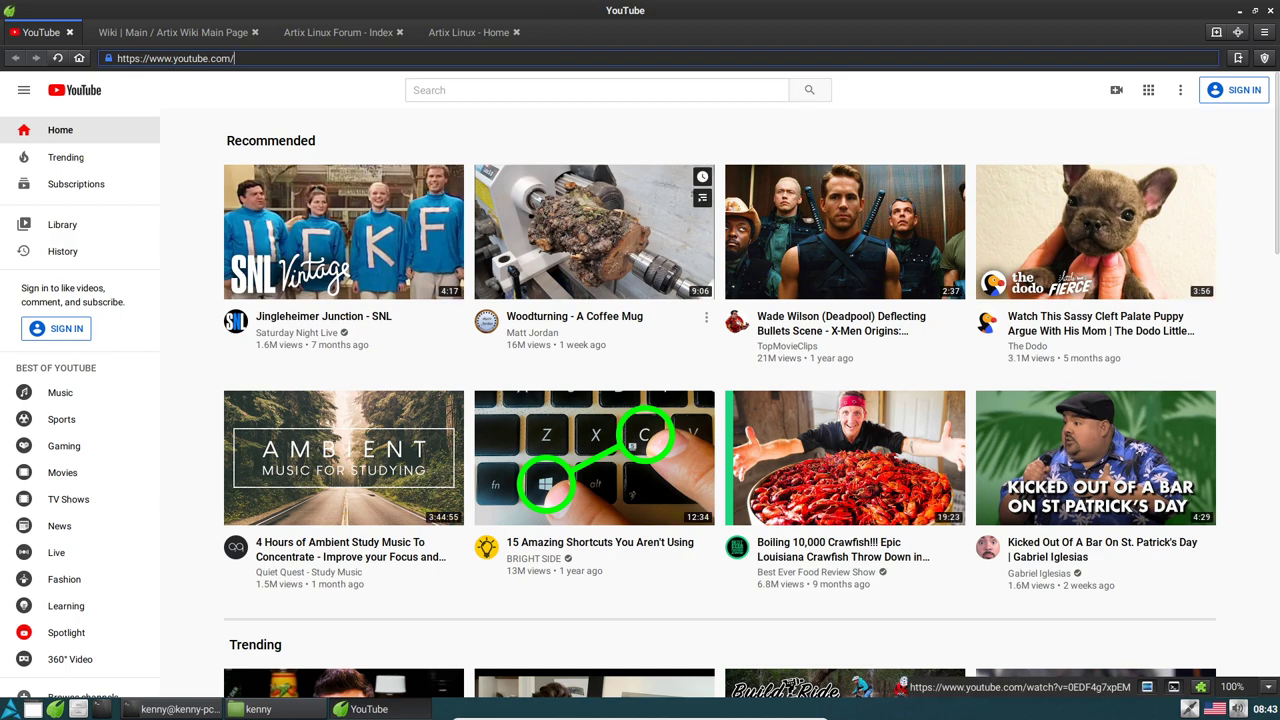
# Open the 'Woodturning - A Coffee Mug' video, then close Pale Moon when it fails to play
pyautogui.click(594, 231)
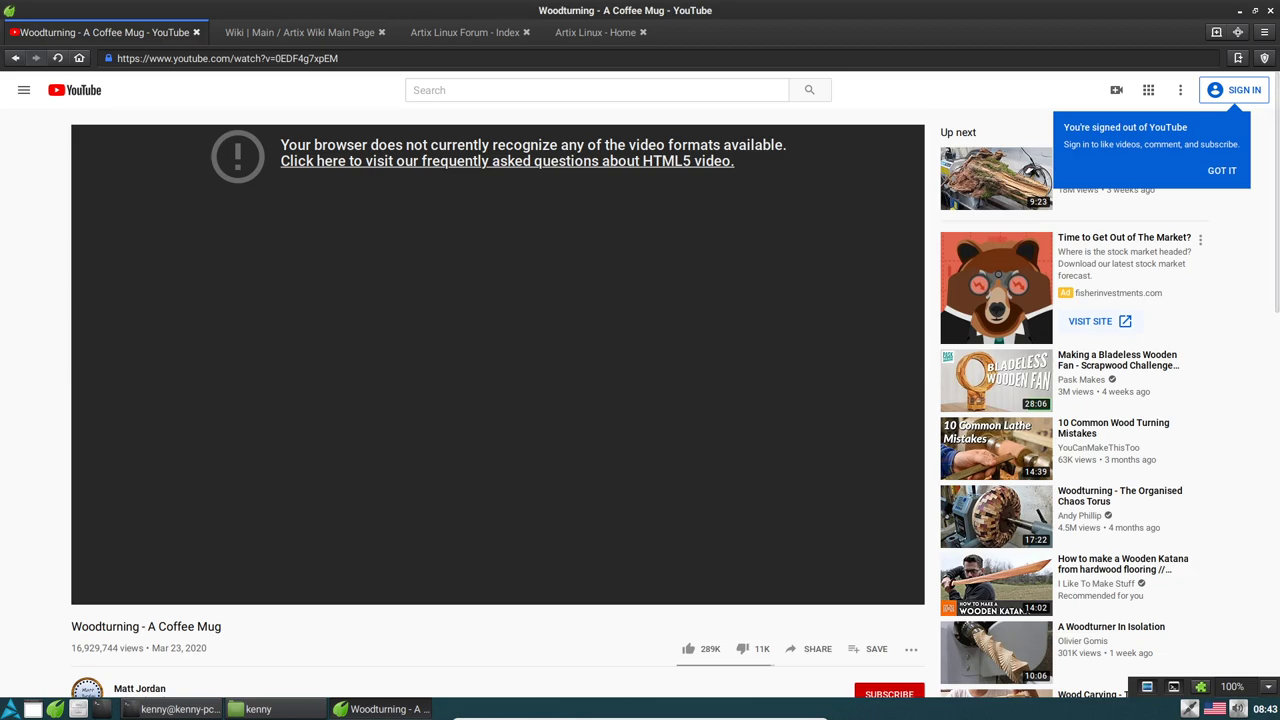
pyautogui.click(1270, 10)
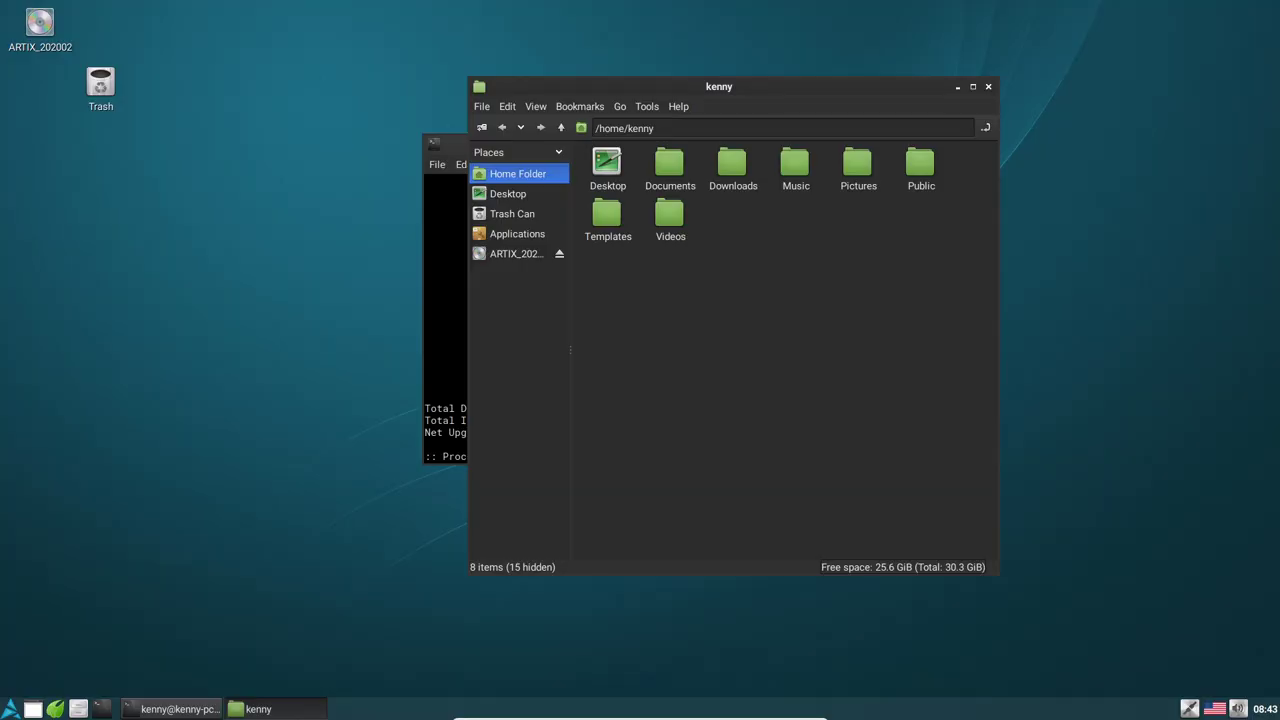
# Open Preferences > Customize Look and Feel from the Artix start menu
pyautogui.click(10, 709)
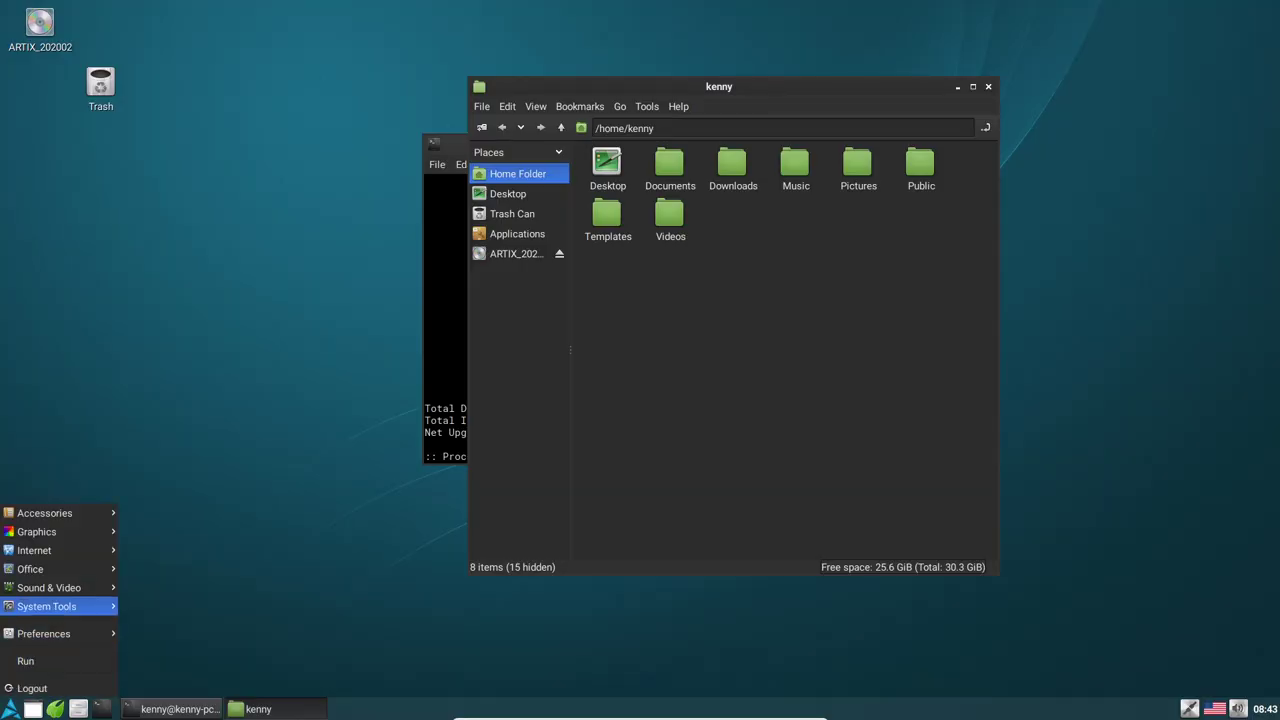
pyautogui.moveTo(60, 606)
pyautogui.moveTo(60, 633)
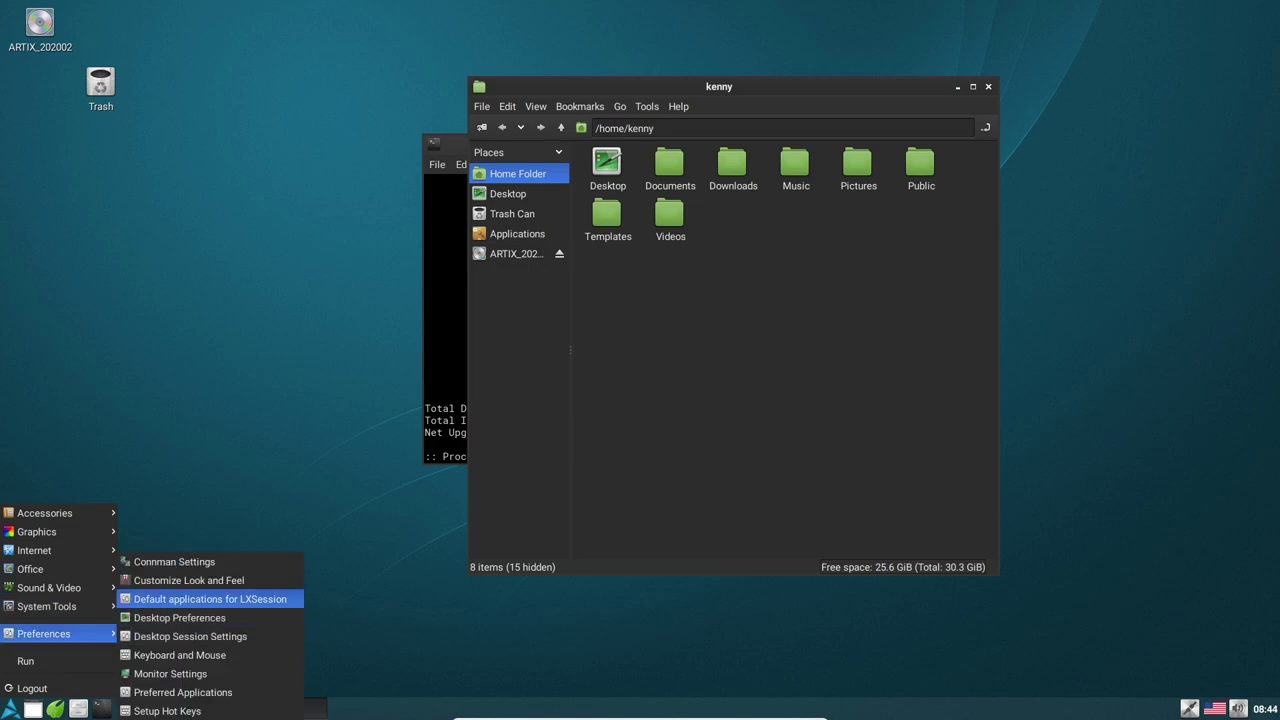
pyautogui.click(188, 580)
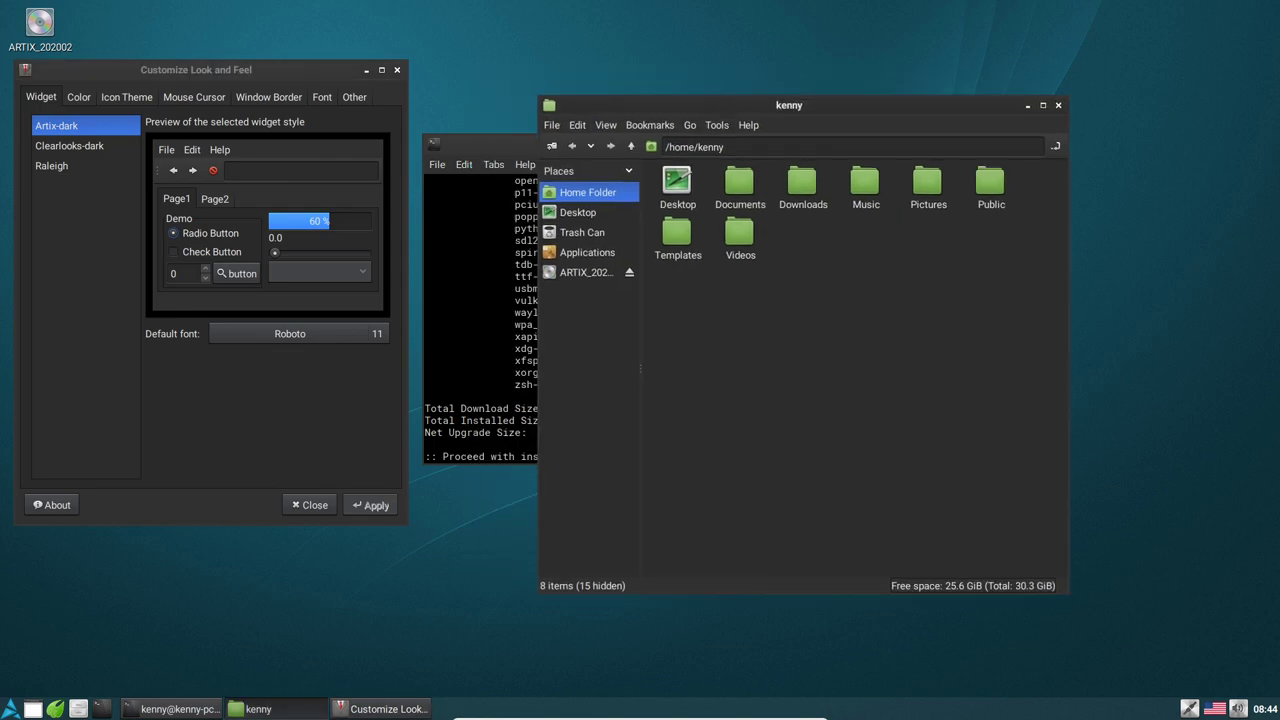
# Confirm the upgrade with Y, then preview Clearlooks-dark and Raleigh widget themes before returning to Artix-dark
pyautogui.hotkey('alt', 'Tab')
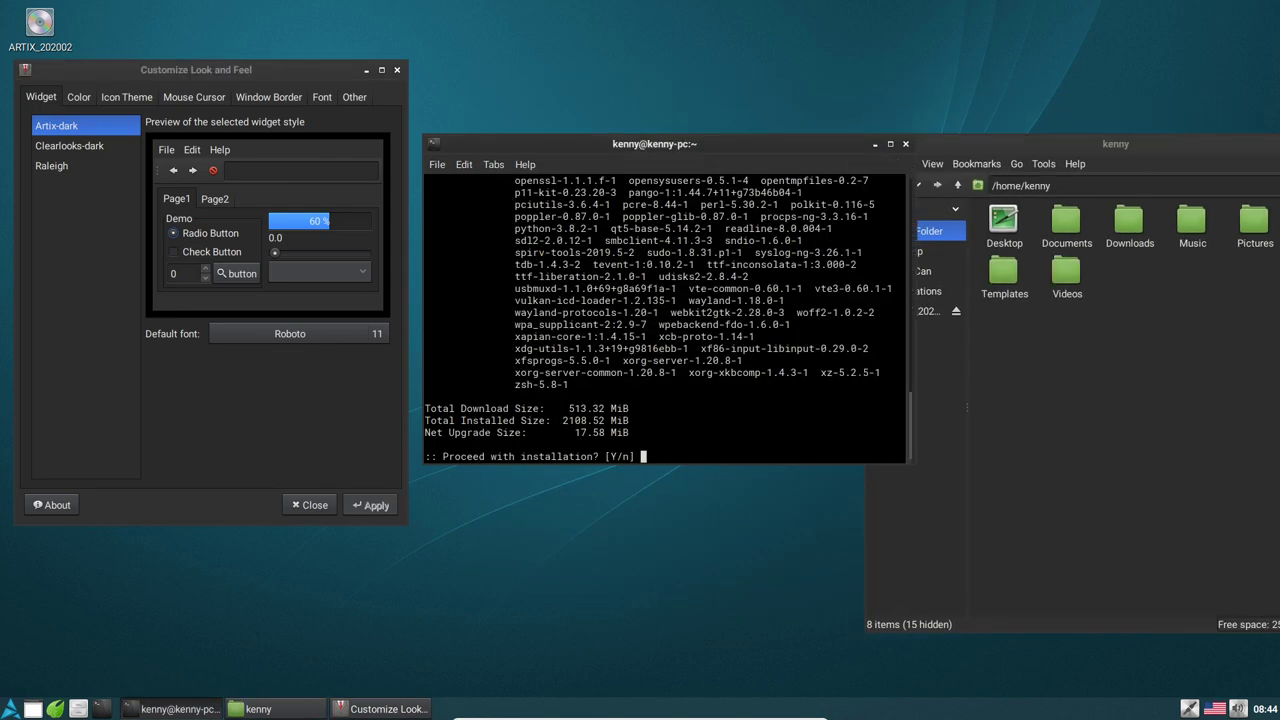
pyautogui.write('Y')
pyautogui.press('Return')
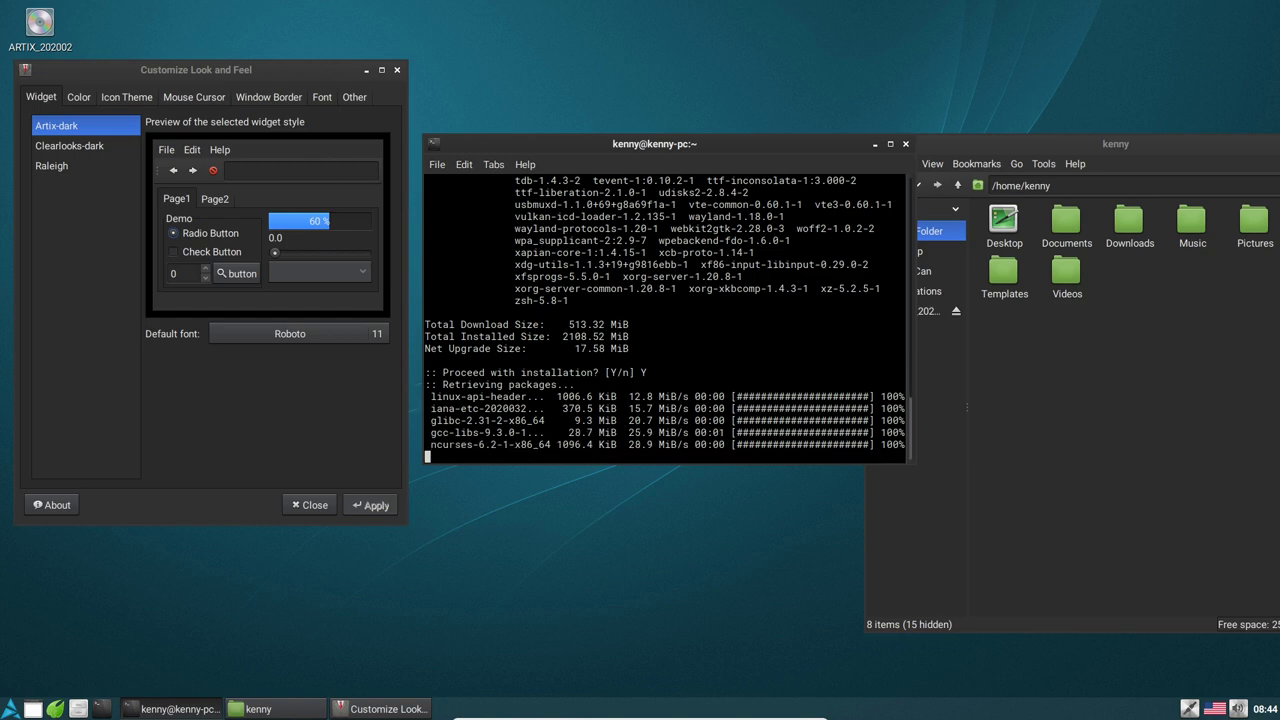
pyautogui.click(69, 145)
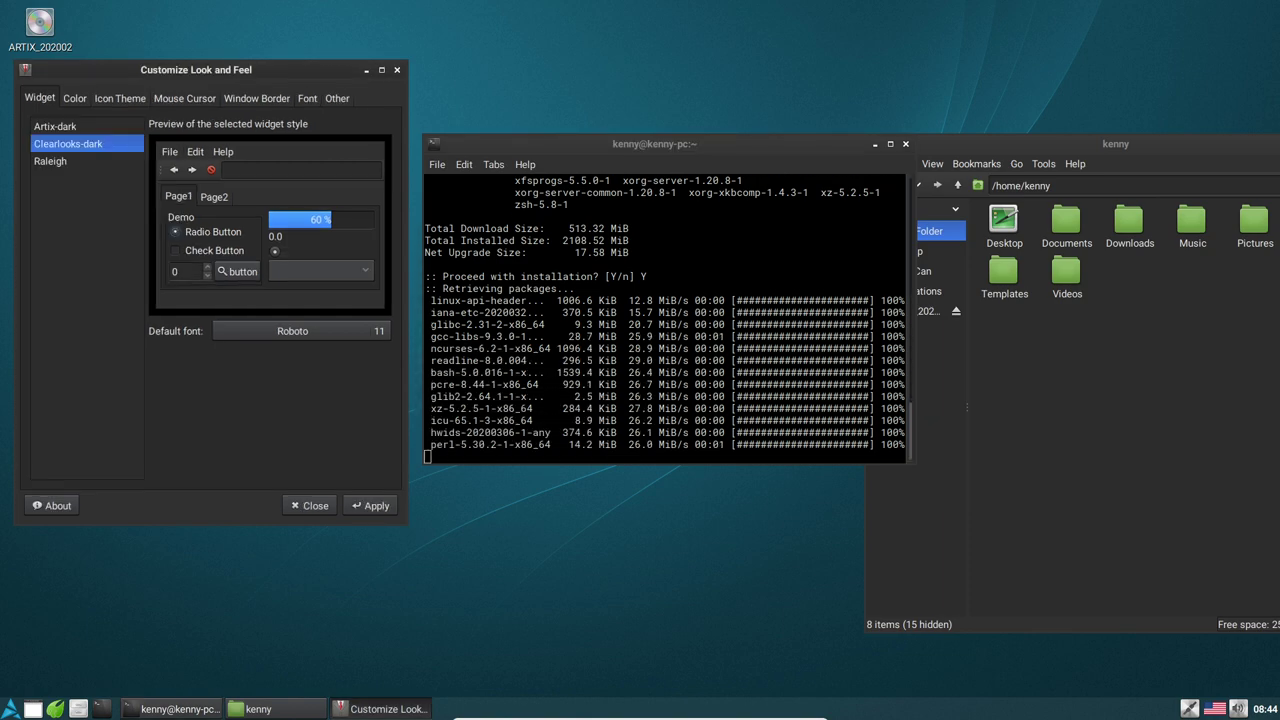
pyautogui.click(51, 165)
pyautogui.click(69, 145)
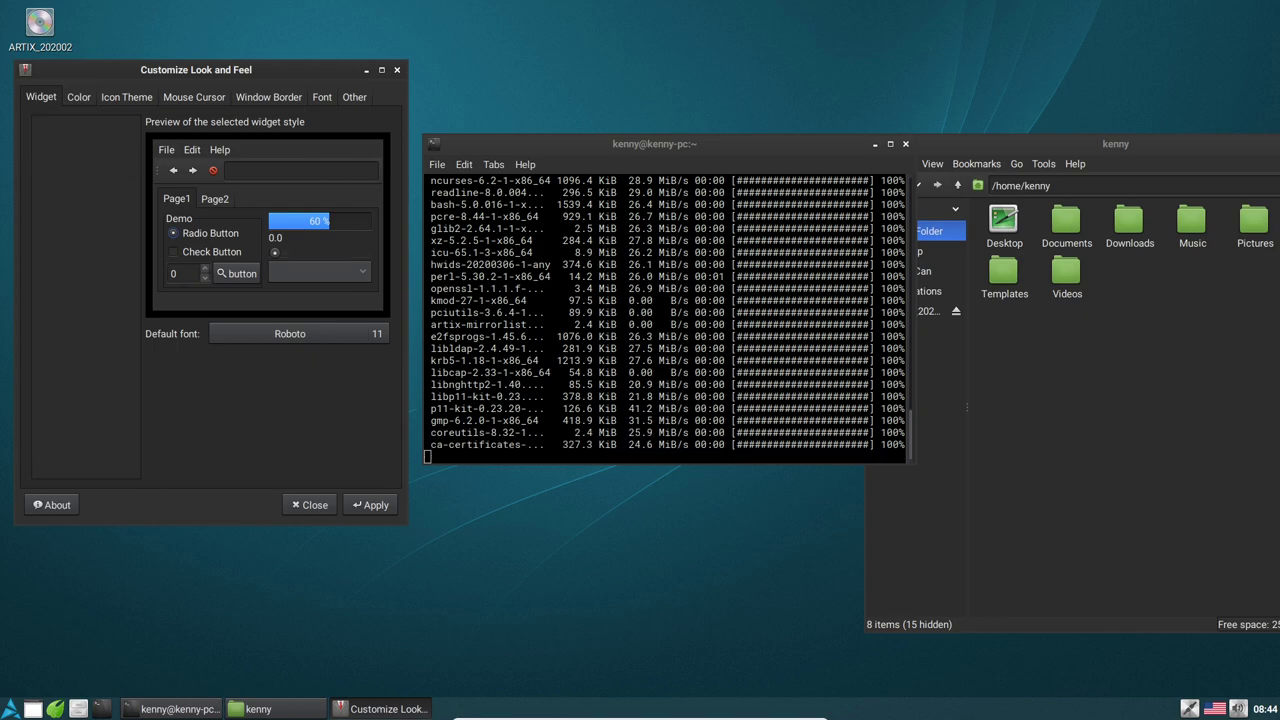
pyautogui.click(56, 125)
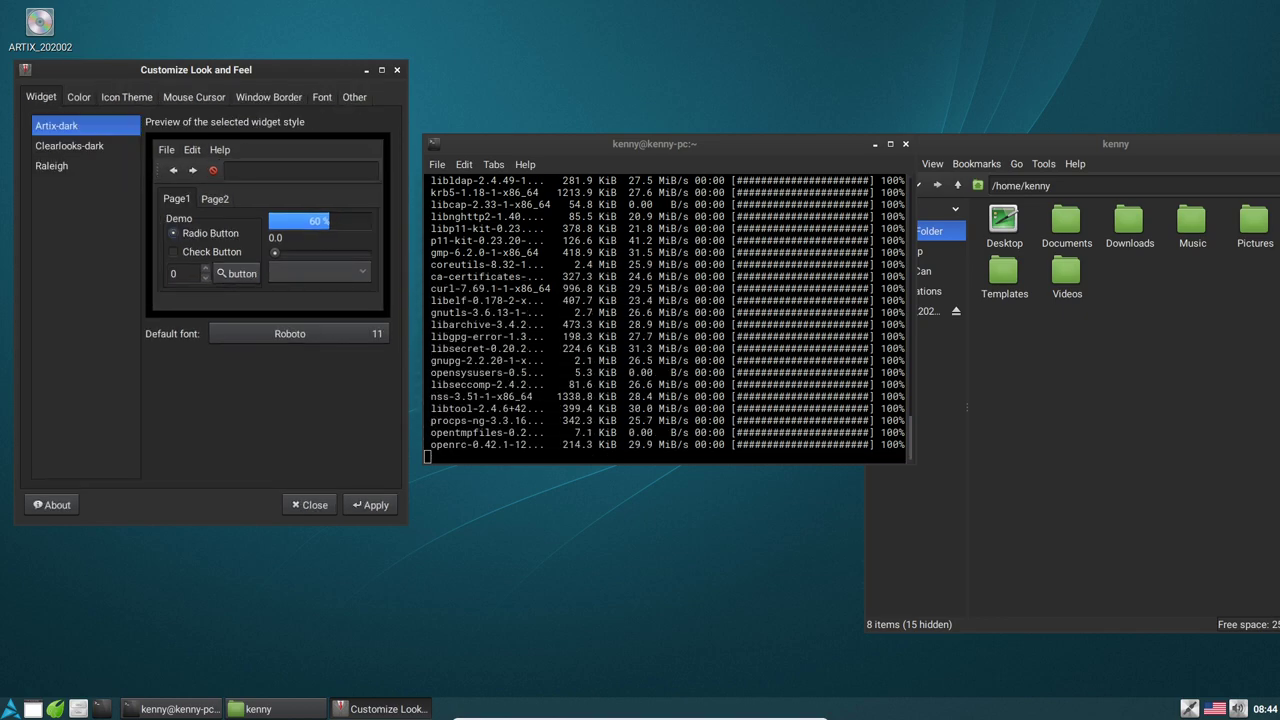
# Preview MATE-Faenza-Gray and Adwaita icon themes, then apply nuoveXT.2.2 desktop-wide
pyautogui.click(78, 96)
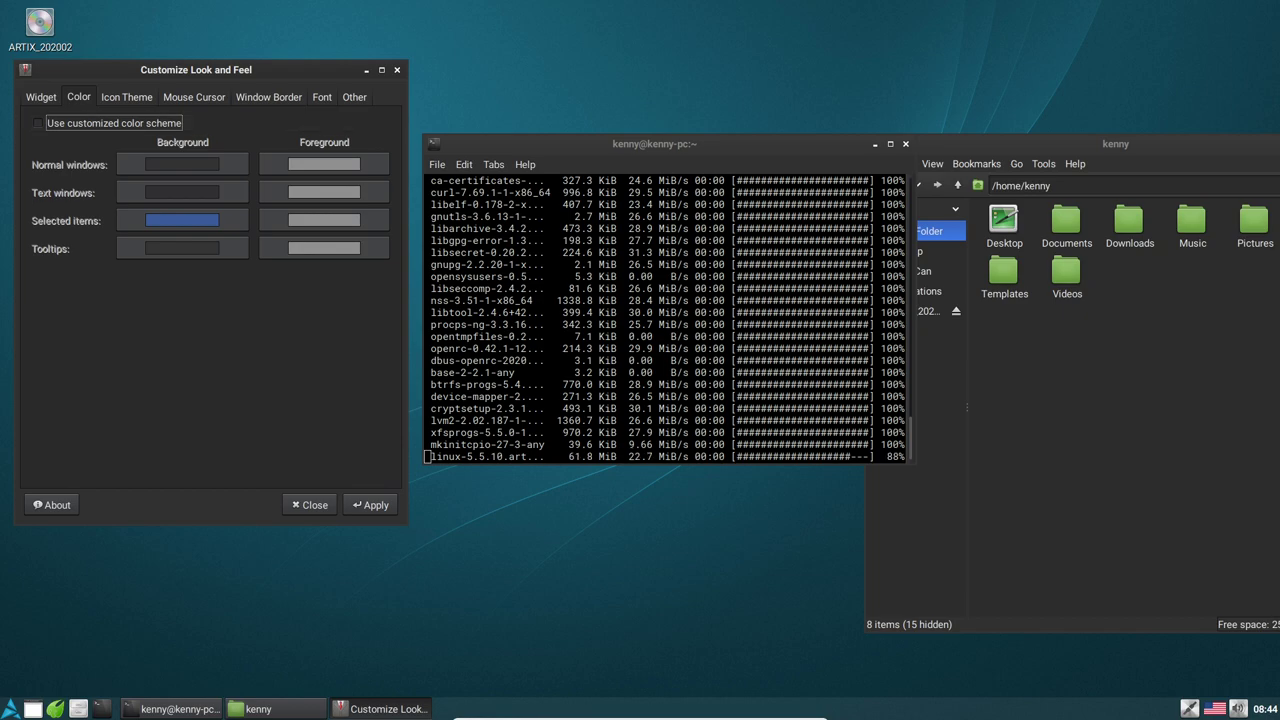
pyautogui.click(126, 96)
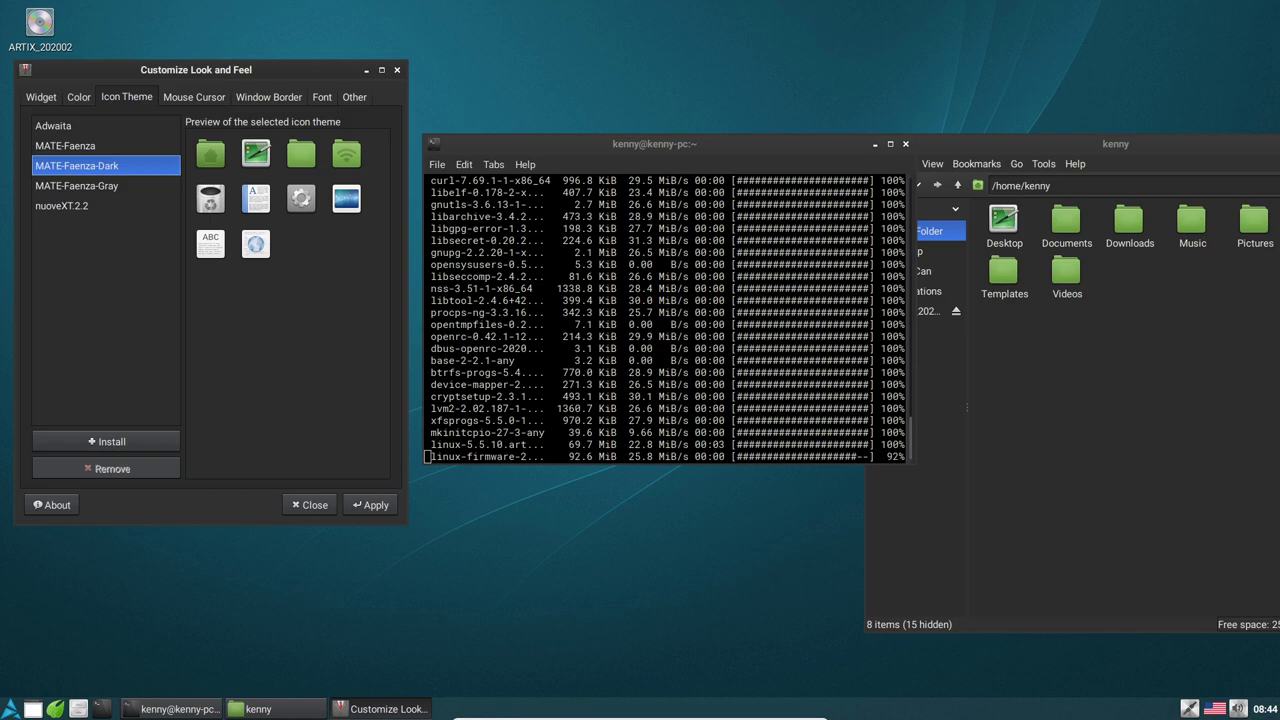
pyautogui.click(76, 185)
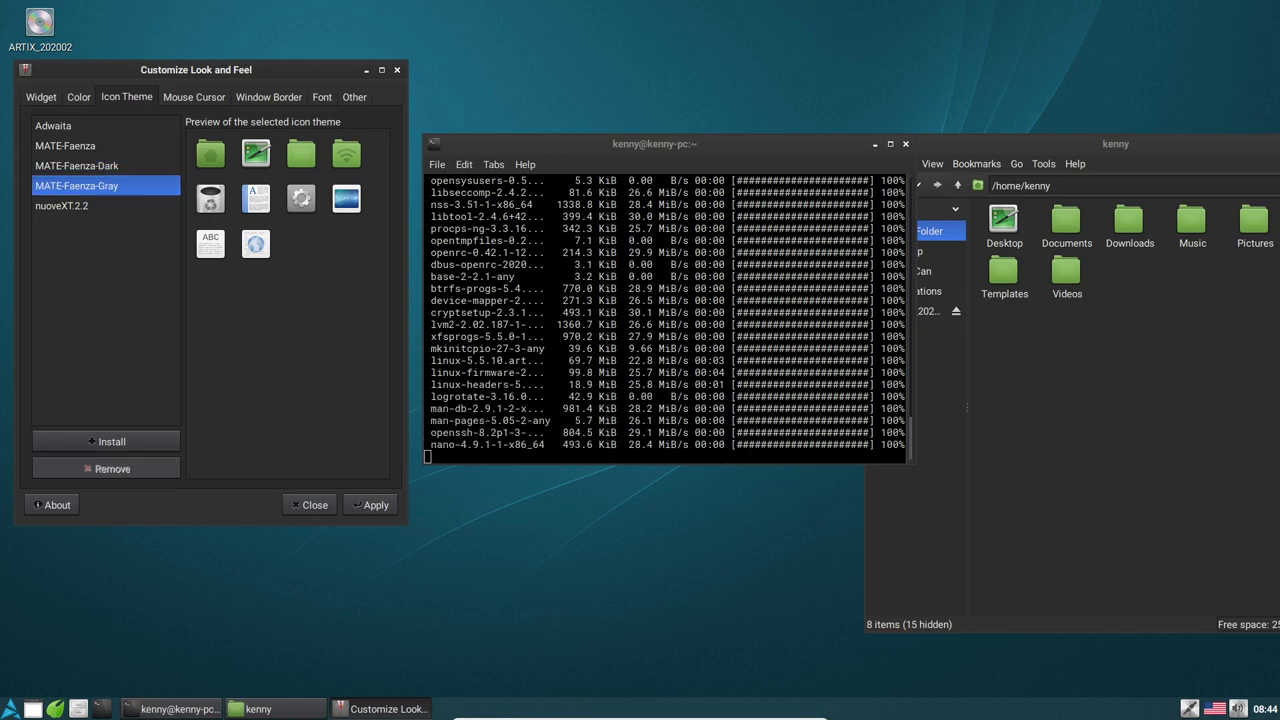
pyautogui.click(53, 125)
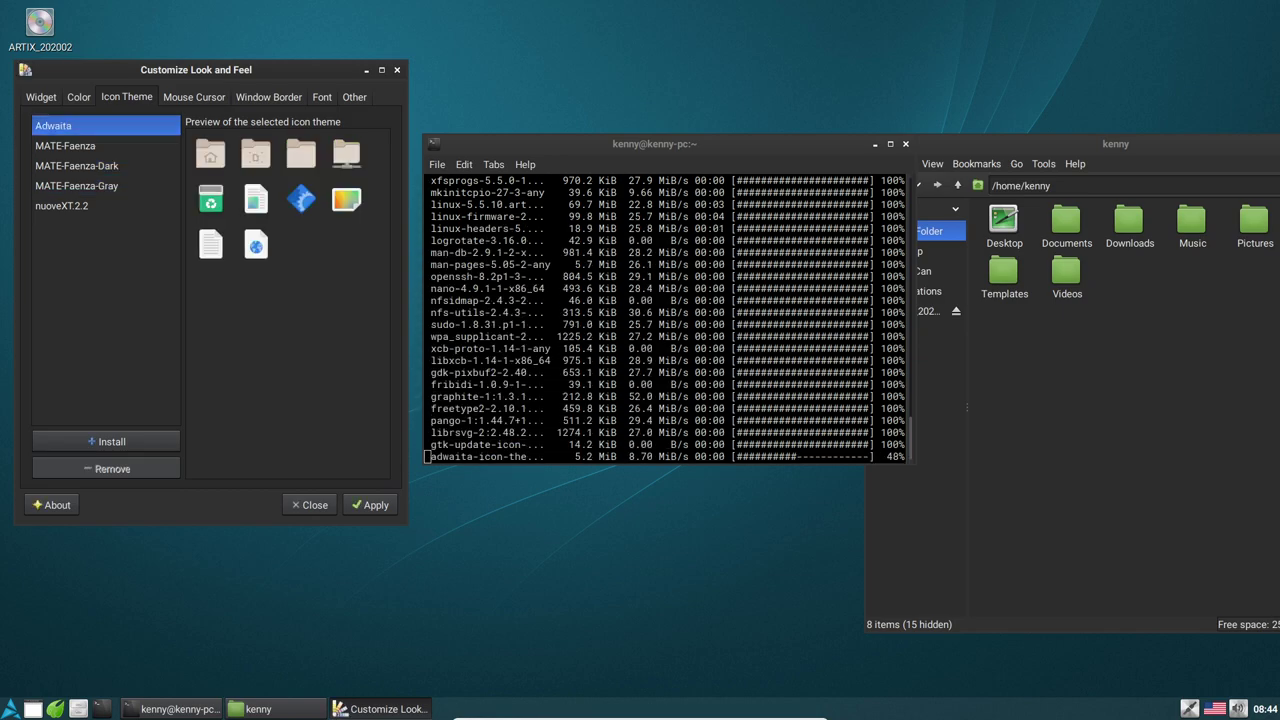
pyautogui.click(61, 205)
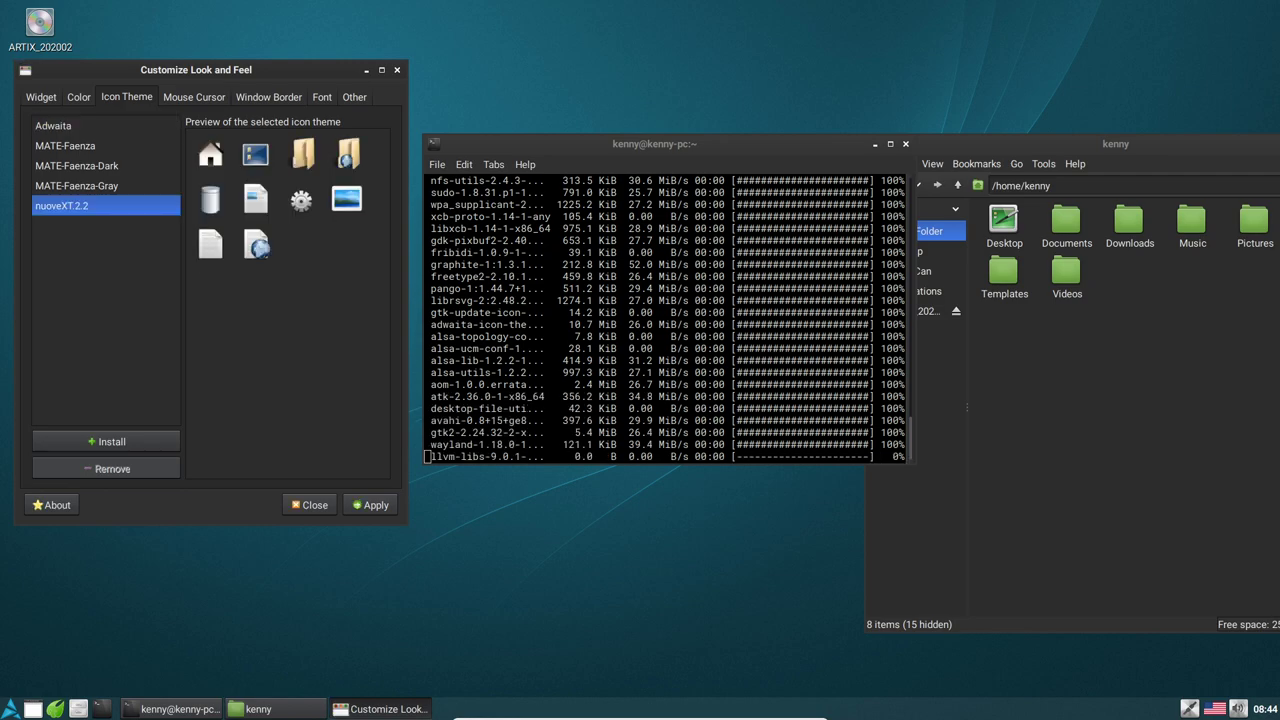
pyautogui.click(258, 708)
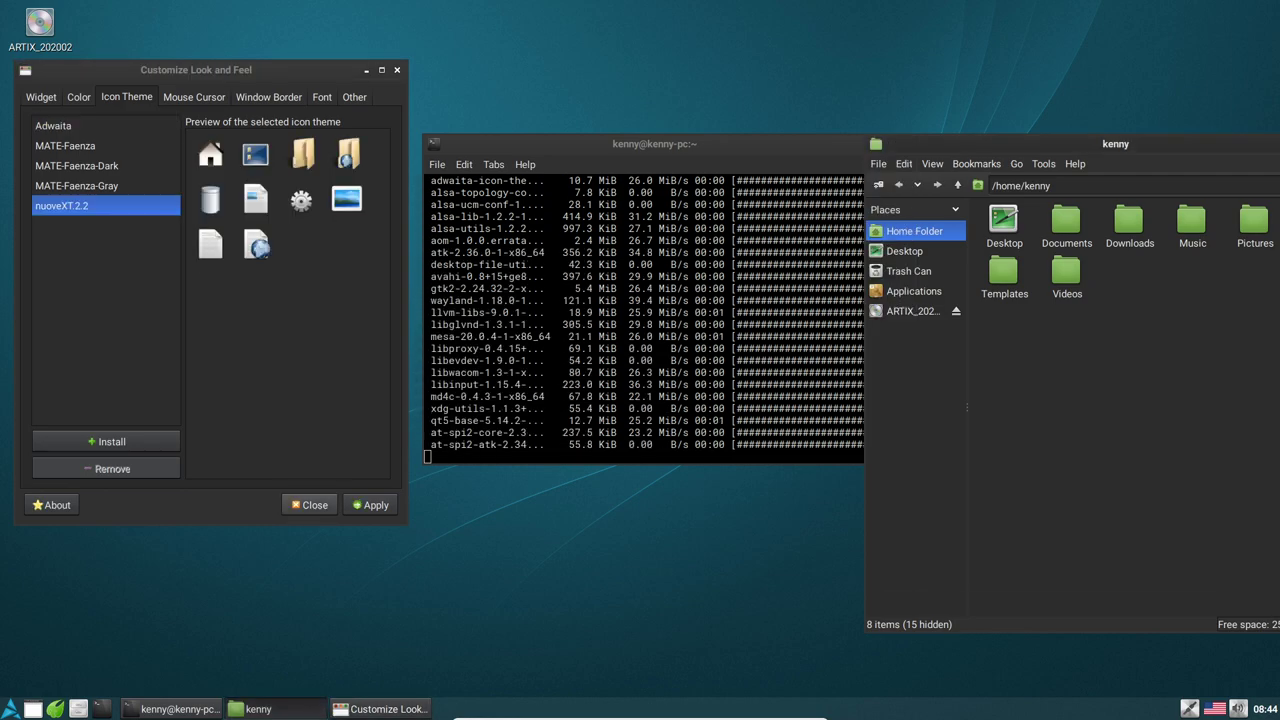
pyautogui.click(370, 505)
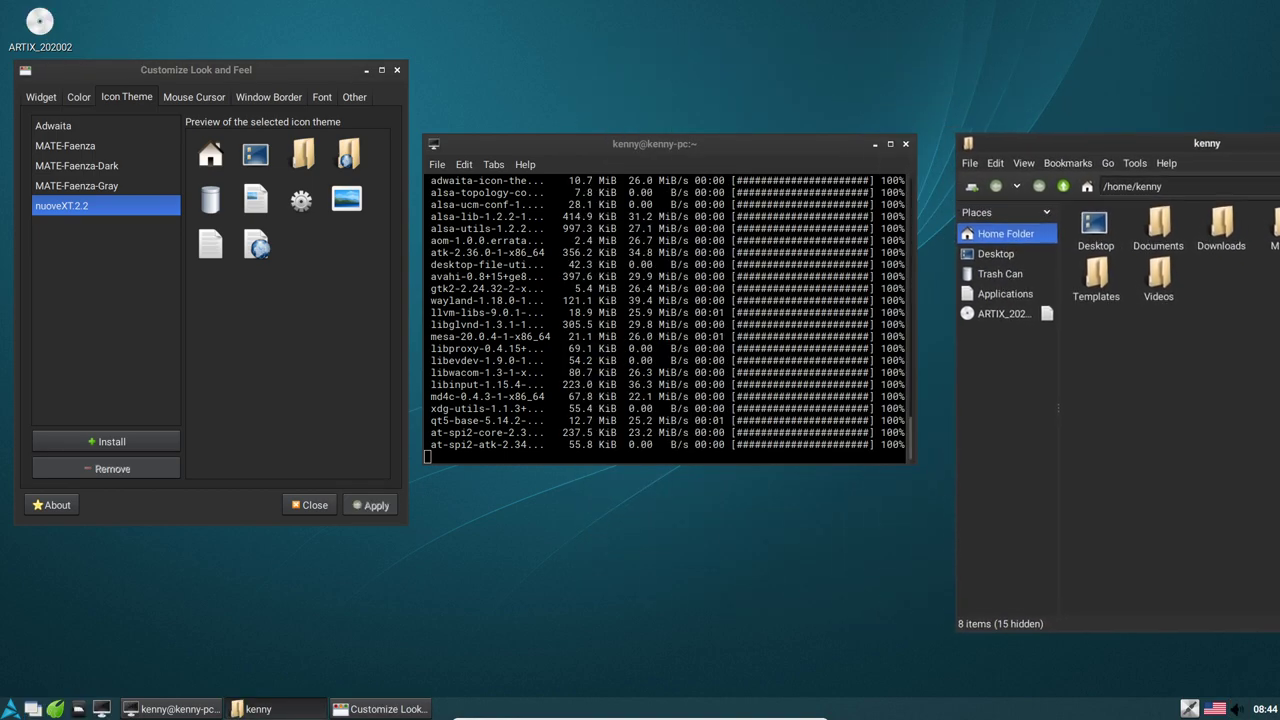
# Switch to workspace 2 and back, then drag the upgrade terminal up-left above the Customize dialog
pyautogui.hotkey('ctrl', 'alt', 'shift', 'Right')
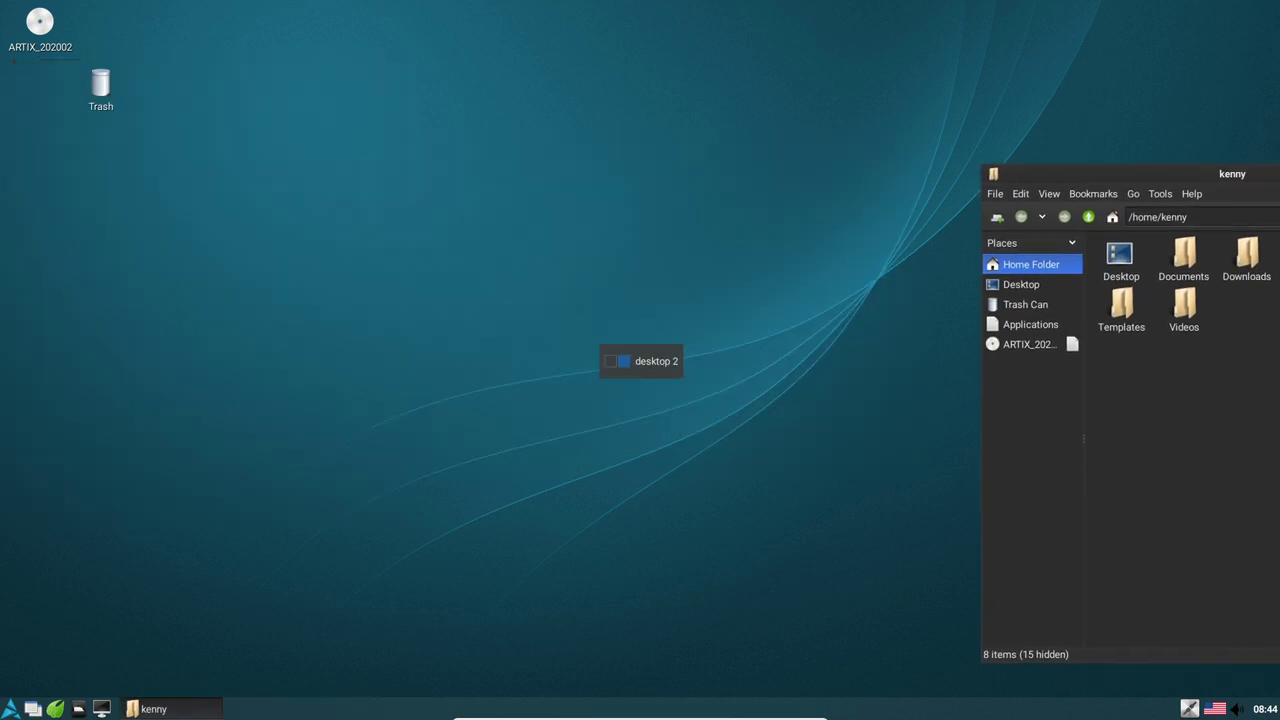
pyautogui.hotkey('ctrl', 'alt', 'shift', 'Left')
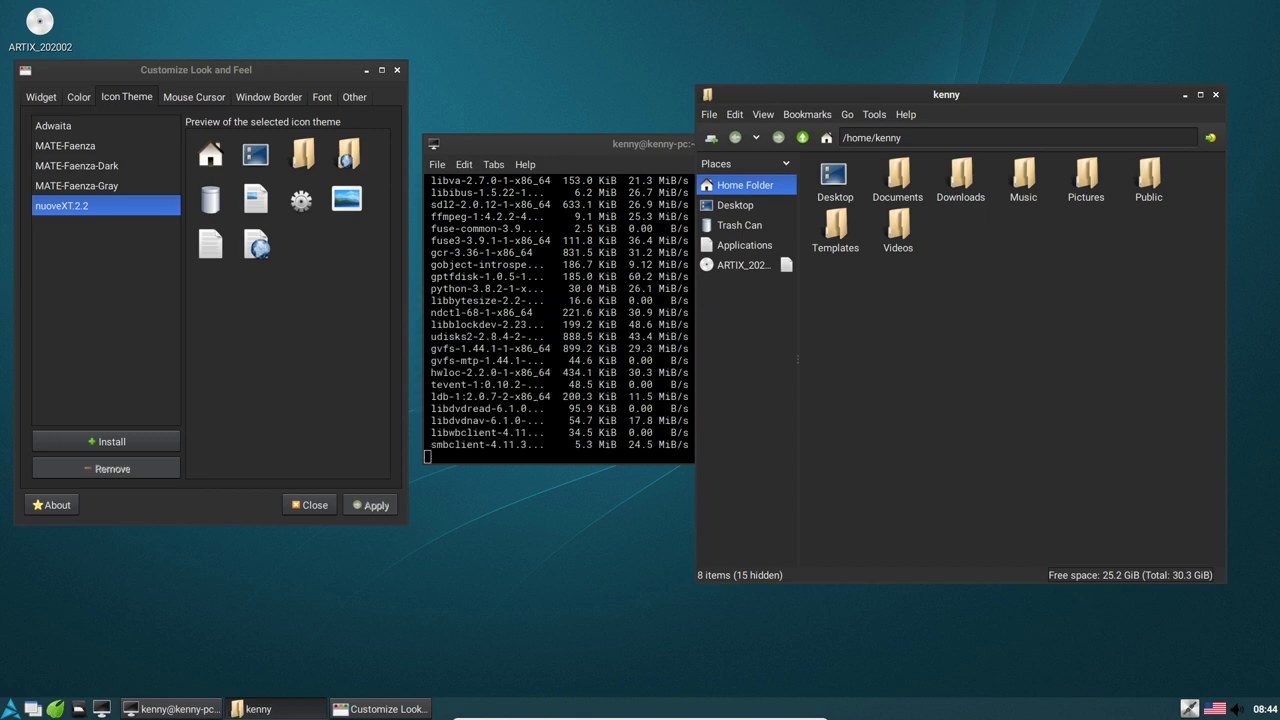
pyautogui.moveTo(560, 144); pyautogui.dragTo(286, 101)
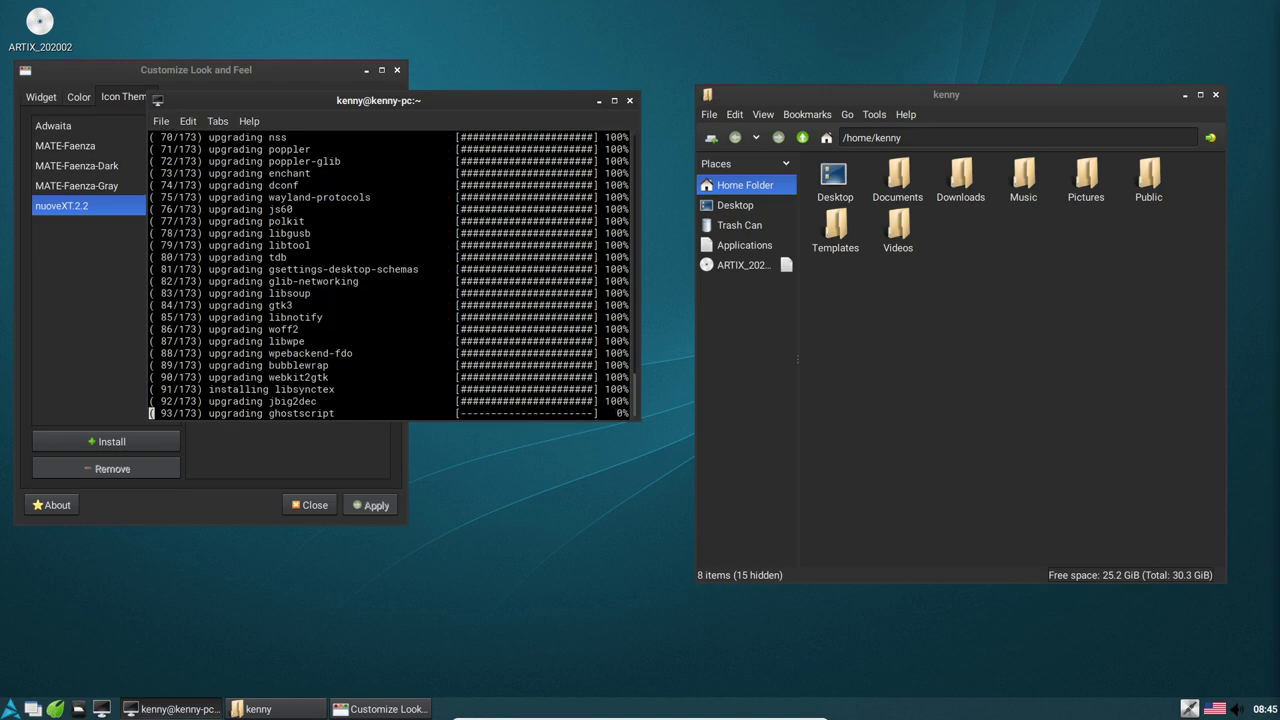
# Start the LXMusic simple music player from the start menu's Sound & Video section
pyautogui.press('super')
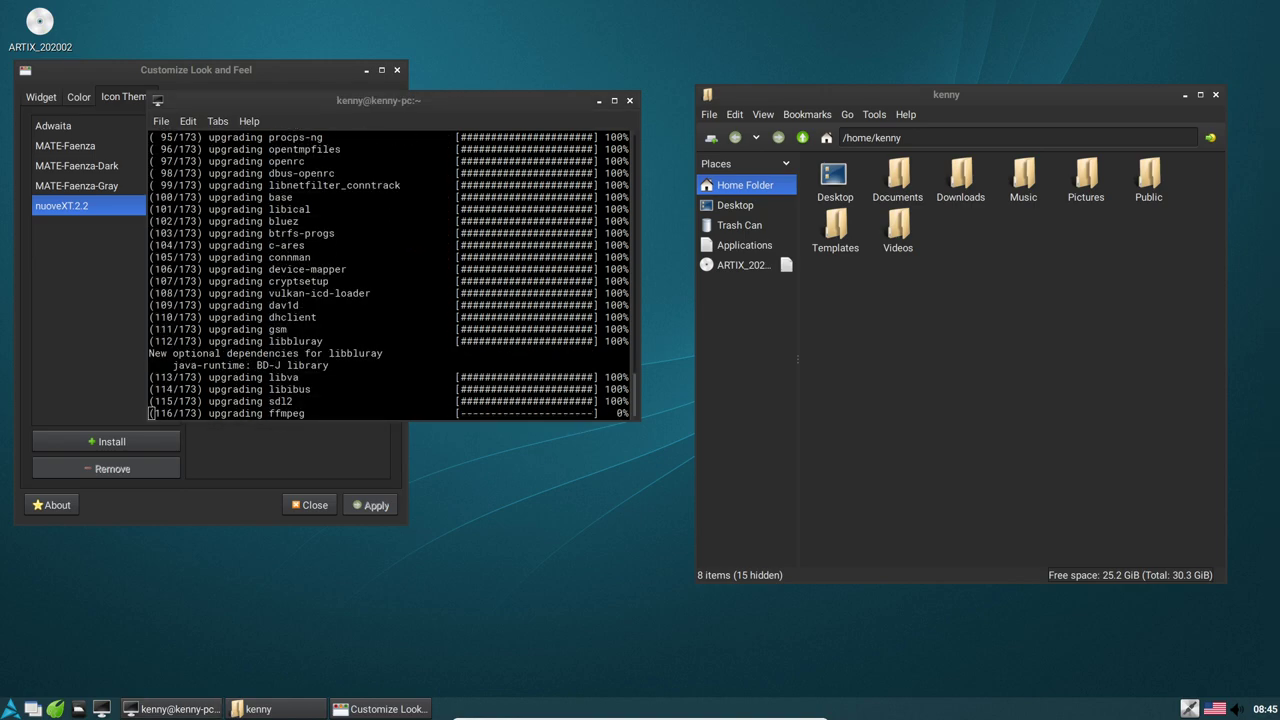
pyautogui.press('Up')
pyautogui.press('Up')
pyautogui.press('Up')
pyautogui.press('Up')
pyautogui.press('Up')
pyautogui.press('Right')
pyautogui.press('Down')
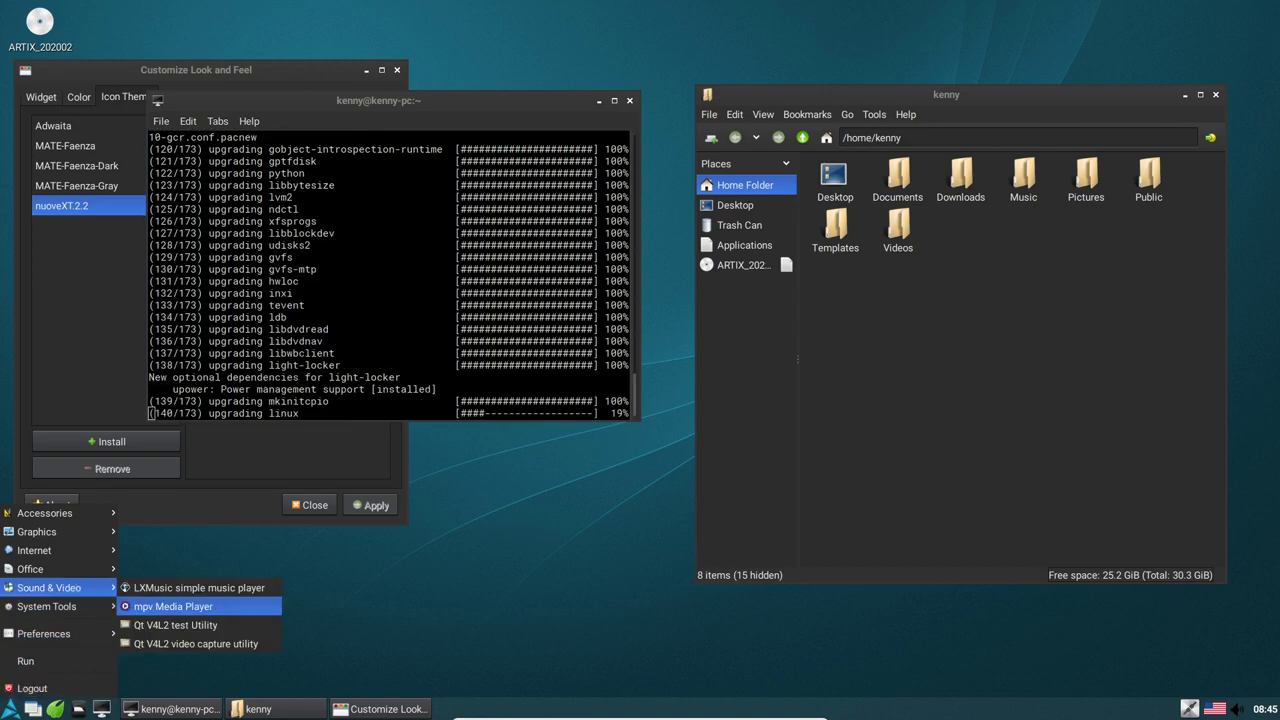
pyautogui.press('Return')
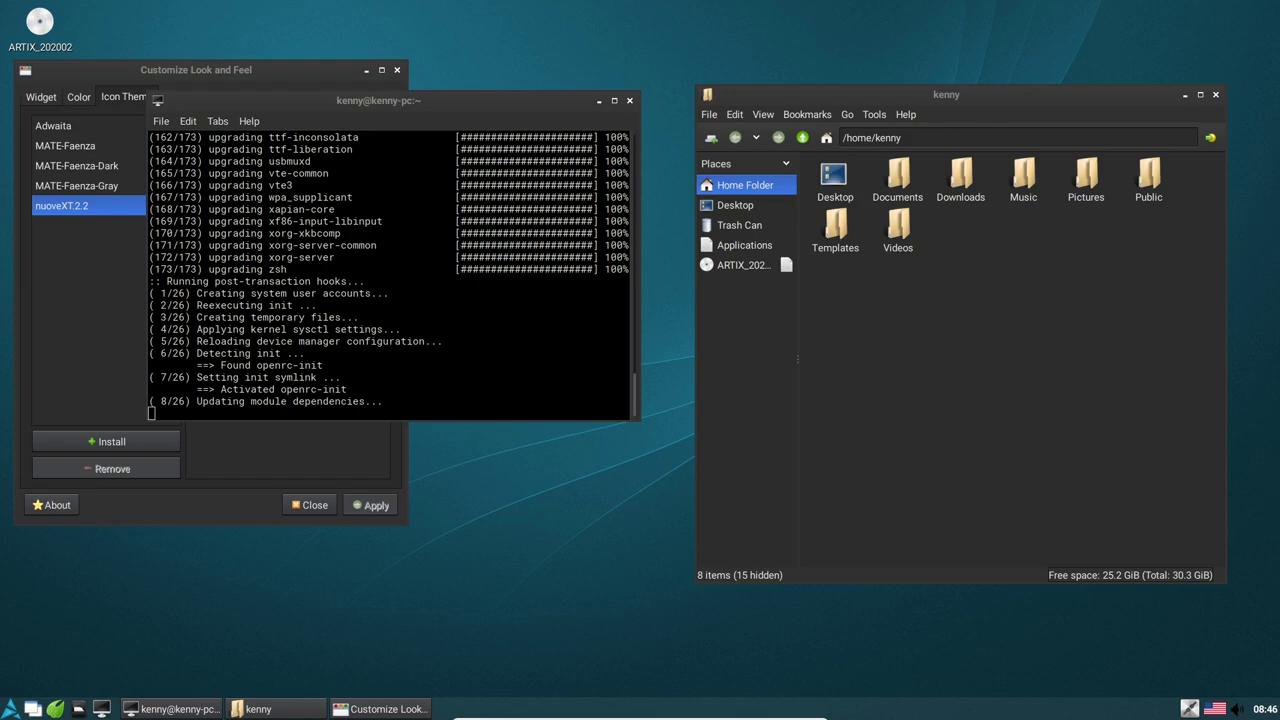
pyautogui.click(10, 709)
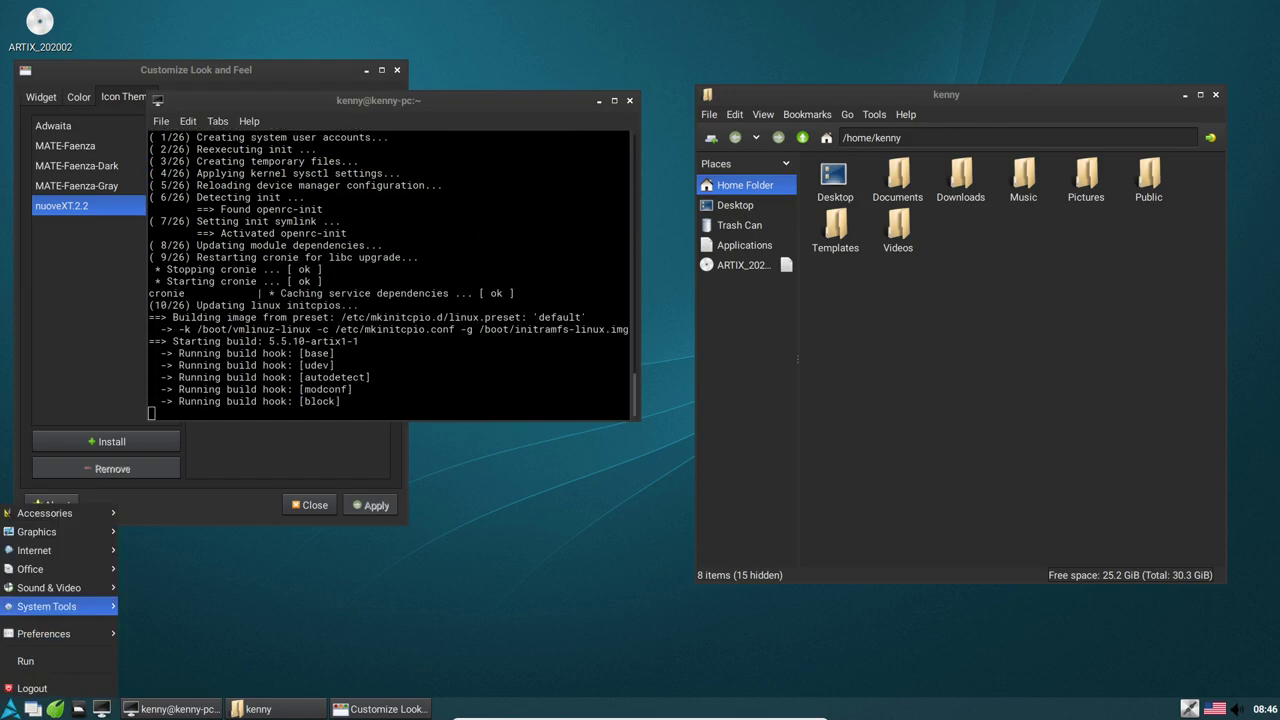
pyautogui.moveTo(60, 587)
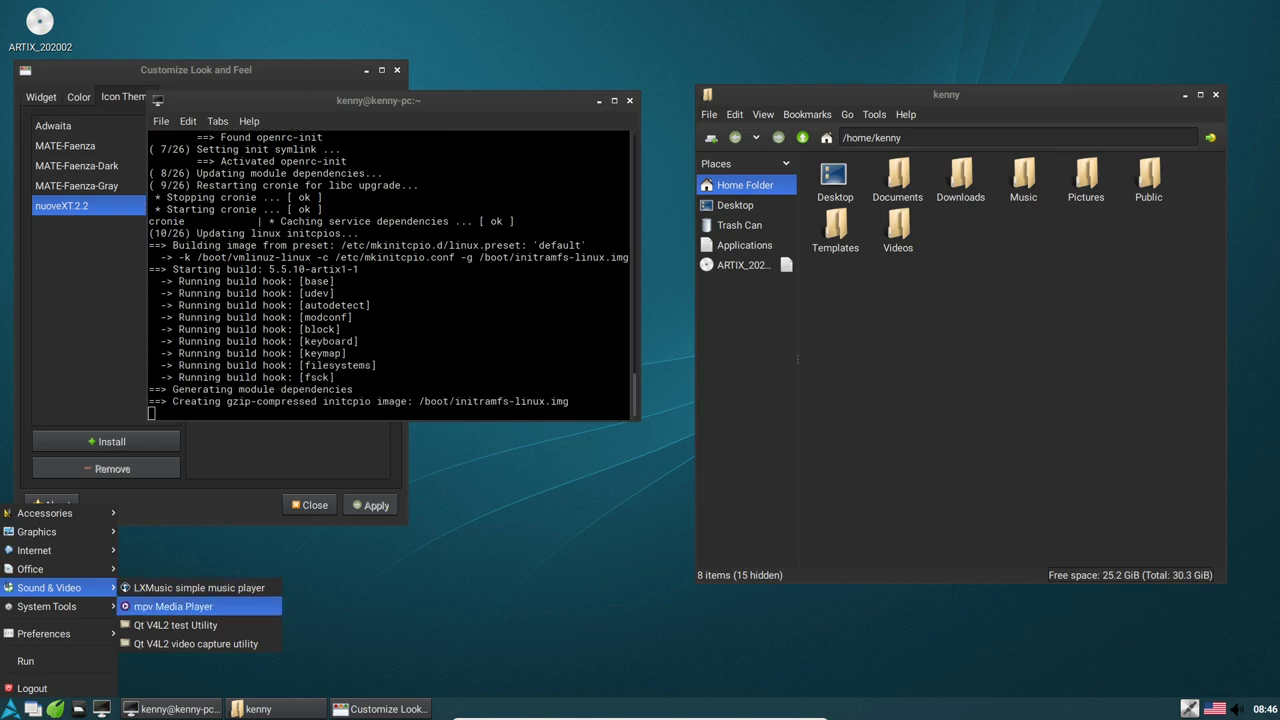
pyautogui.click(199, 588)
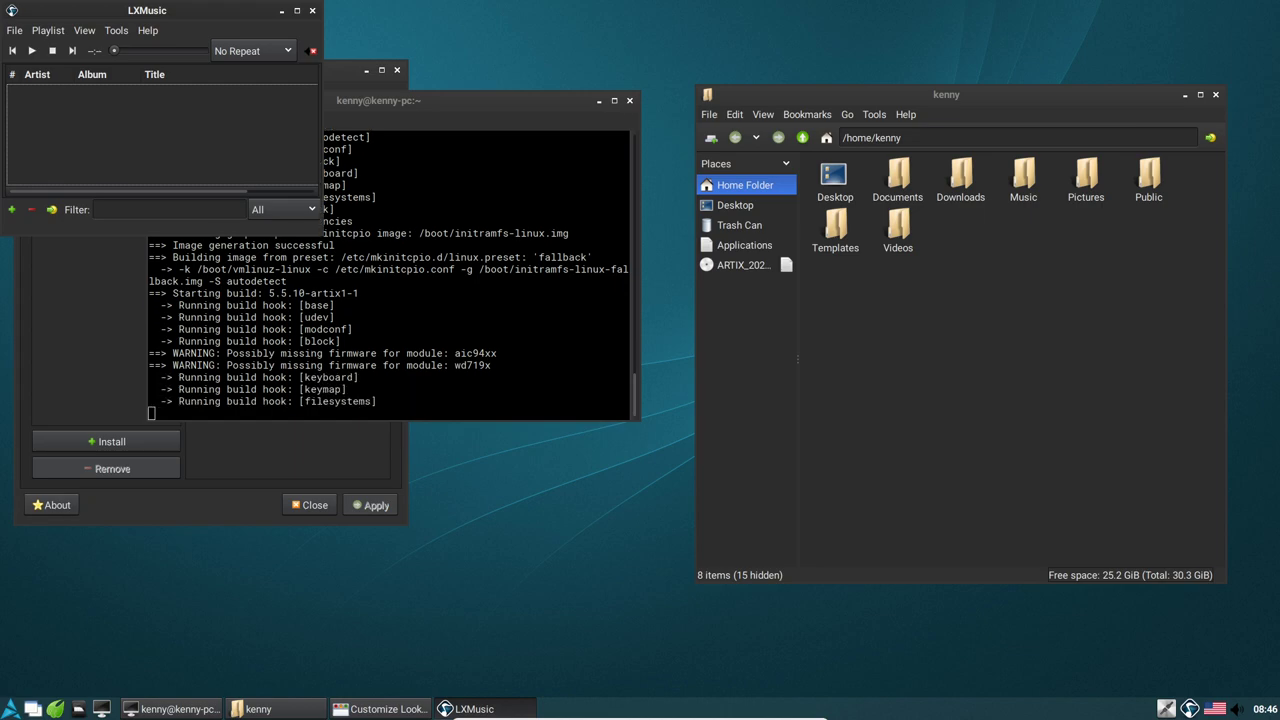
# Close Customize Look and Feel, then launch mpv from Sound & Video and place it upper right
pyautogui.hotkey('alt', 'Tab')
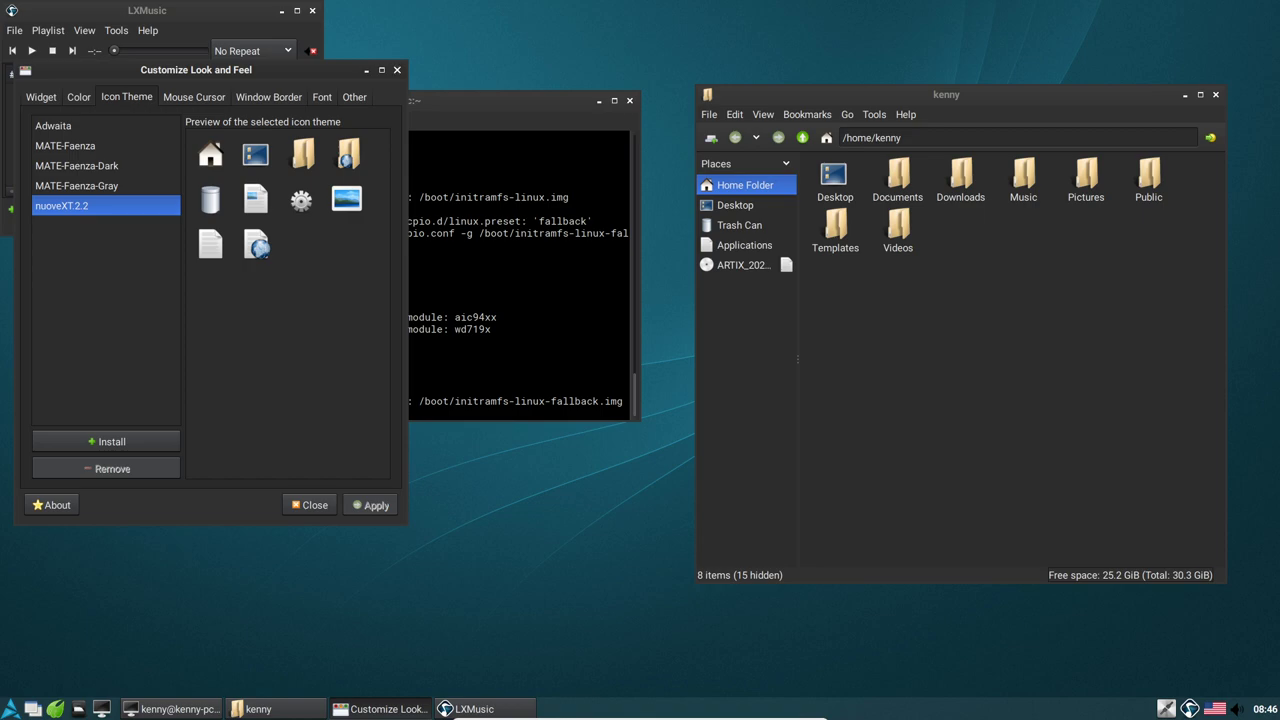
pyautogui.click(309, 504)
pyautogui.click(10, 708)
pyautogui.moveTo(49, 587)
pyautogui.click(173, 606)
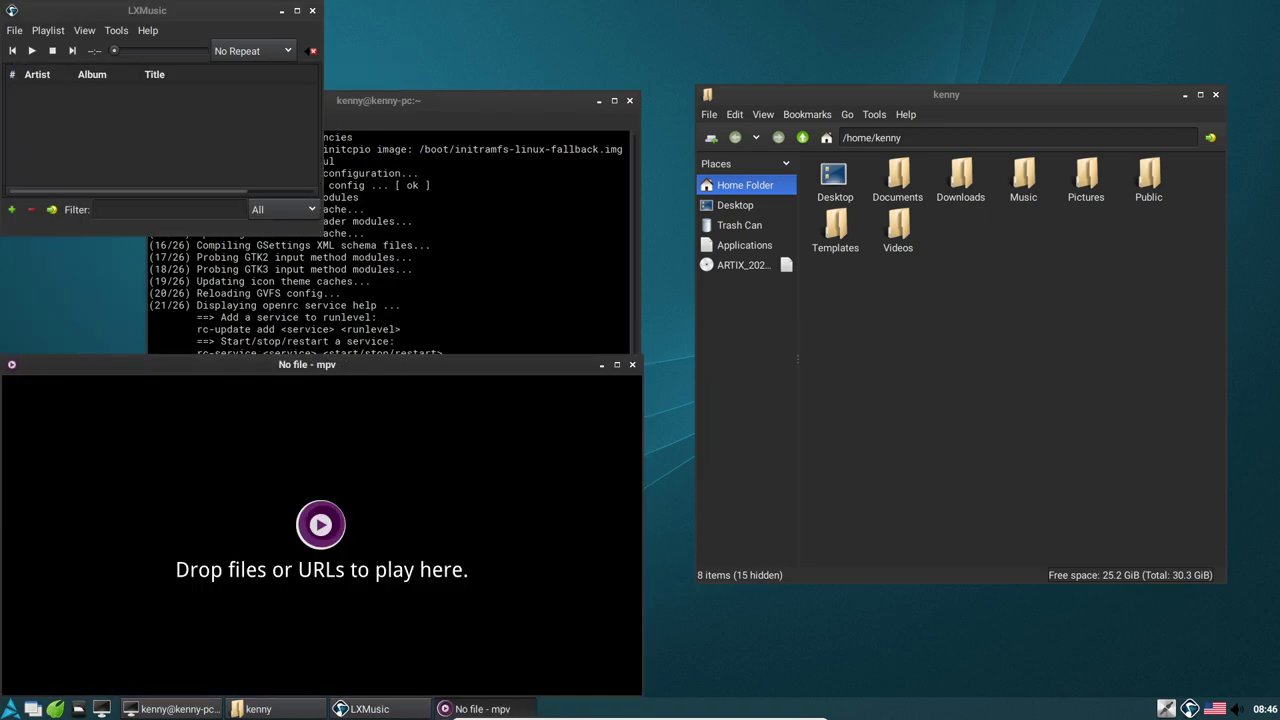
pyautogui.moveTo(307, 364); pyautogui.dragTo(733, 35)
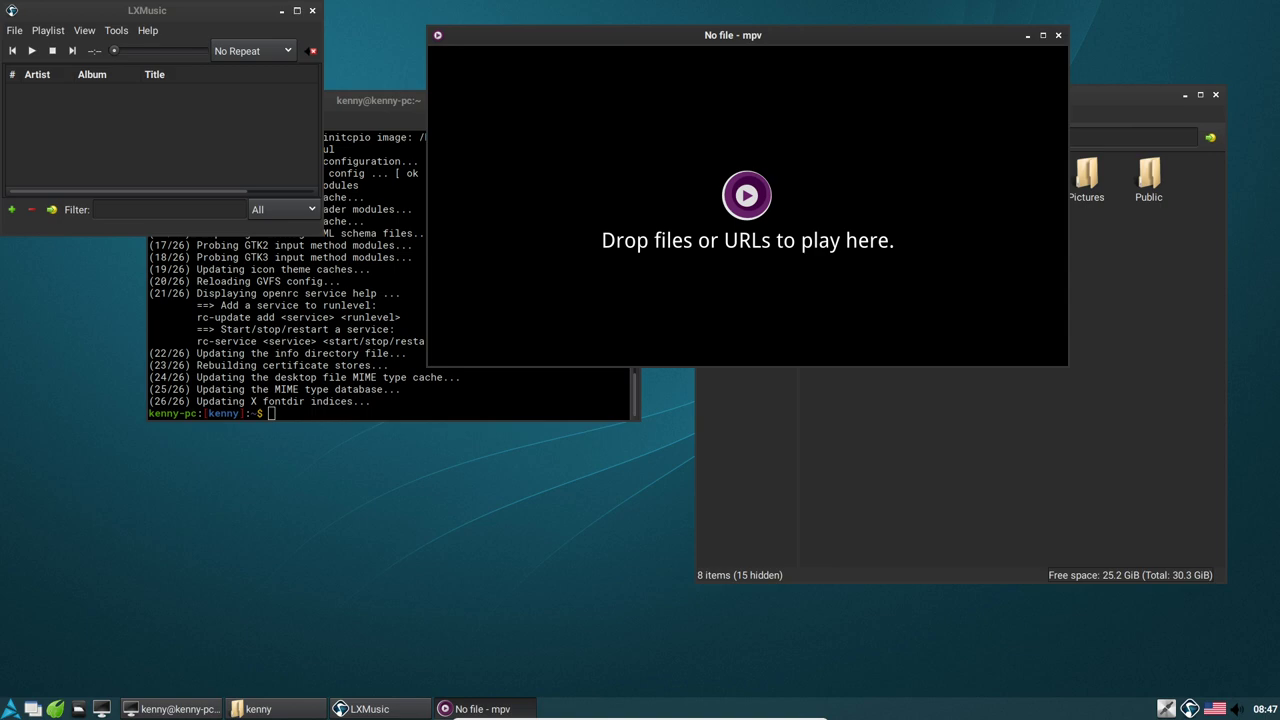
# Close the LXMusic player and try running htop, which is reported as not found
pyautogui.hotkey('alt', 'F4')
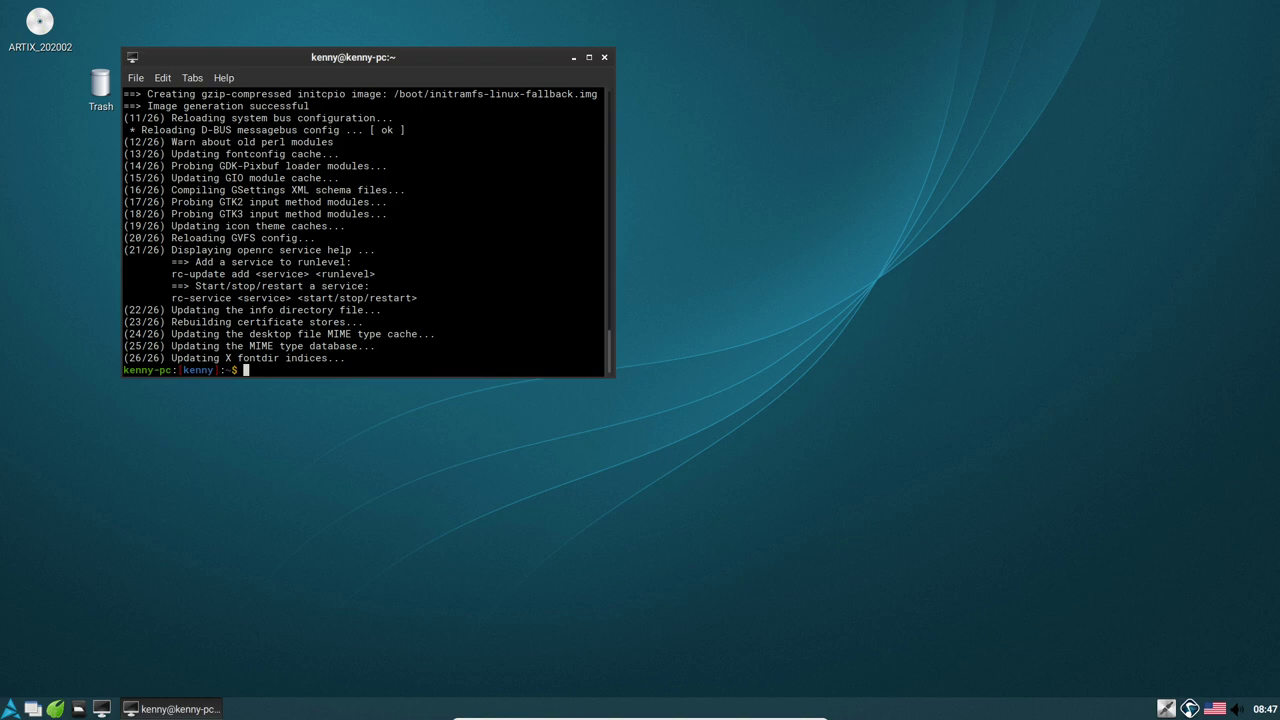
pyautogui.write('htop')
pyautogui.press('Return')
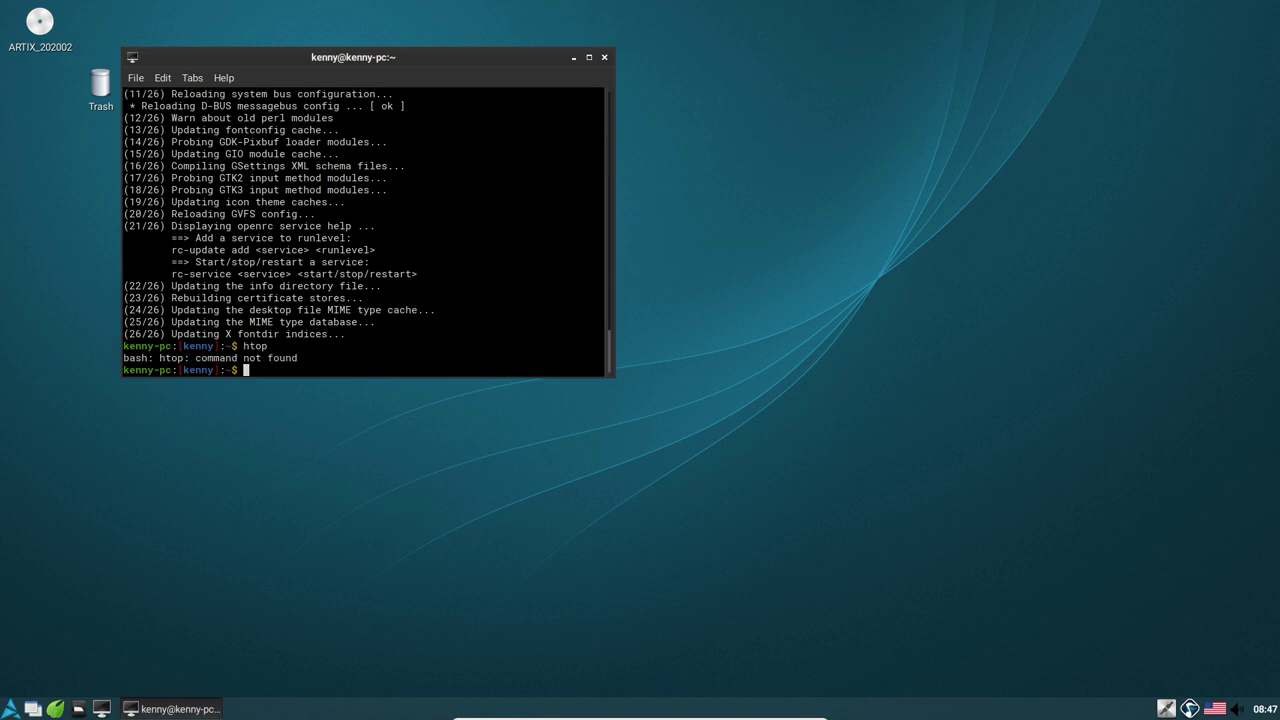
# Install htop with sudo pacman -S htop, entering the password and confirming with Y
pyautogui.write('sudo pacman -S htop')
pyautogui.press('Return')
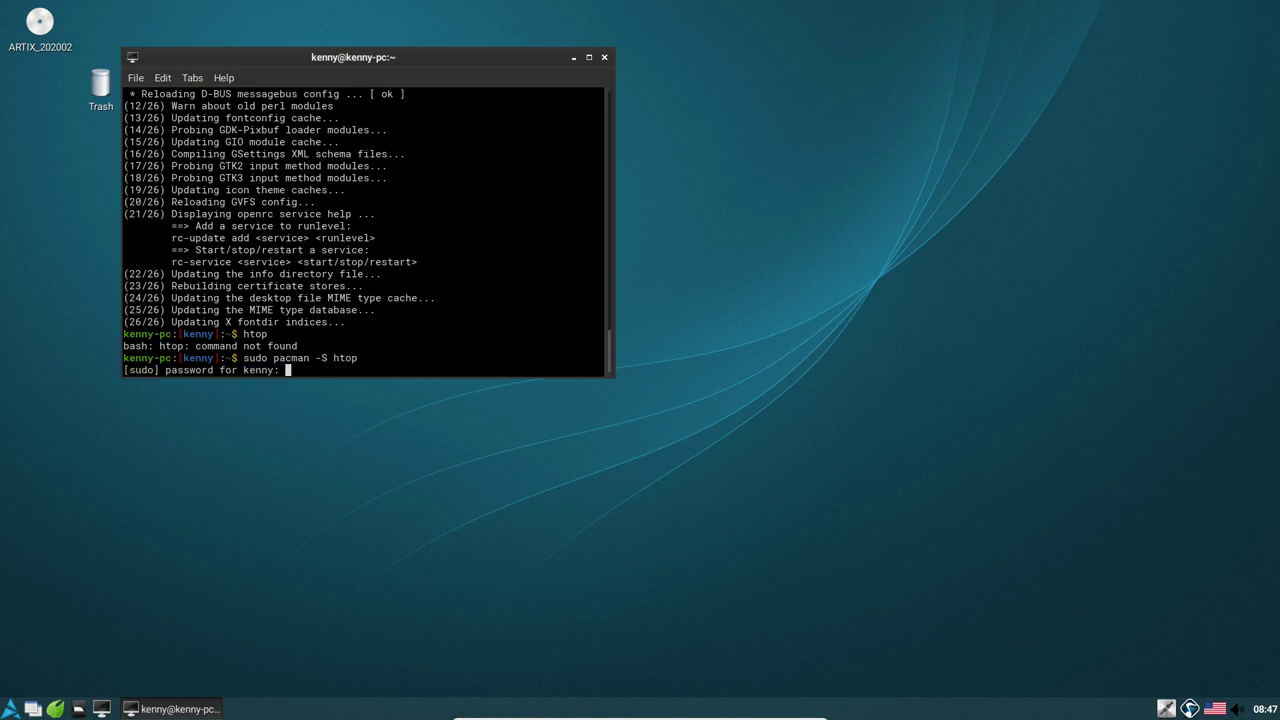
pyautogui.press('Return')
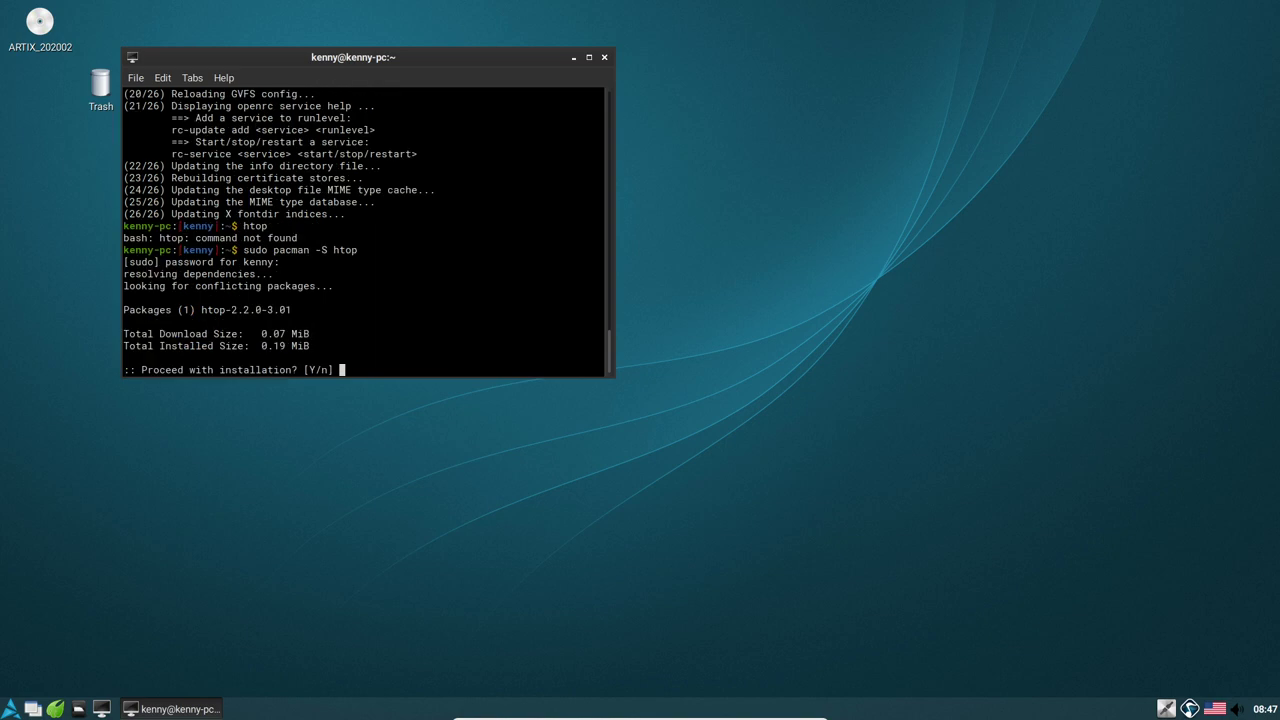
pyautogui.write('Y')
pyautogui.press('Return')
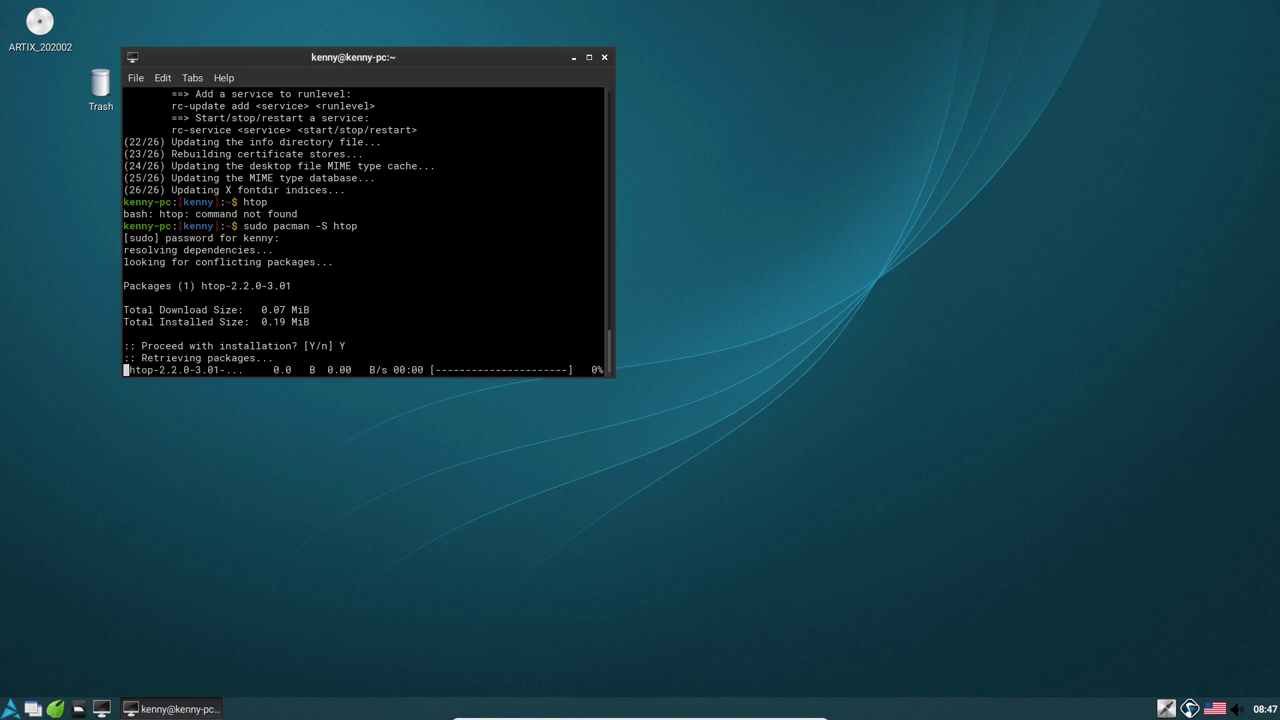
pyautogui.press('super')
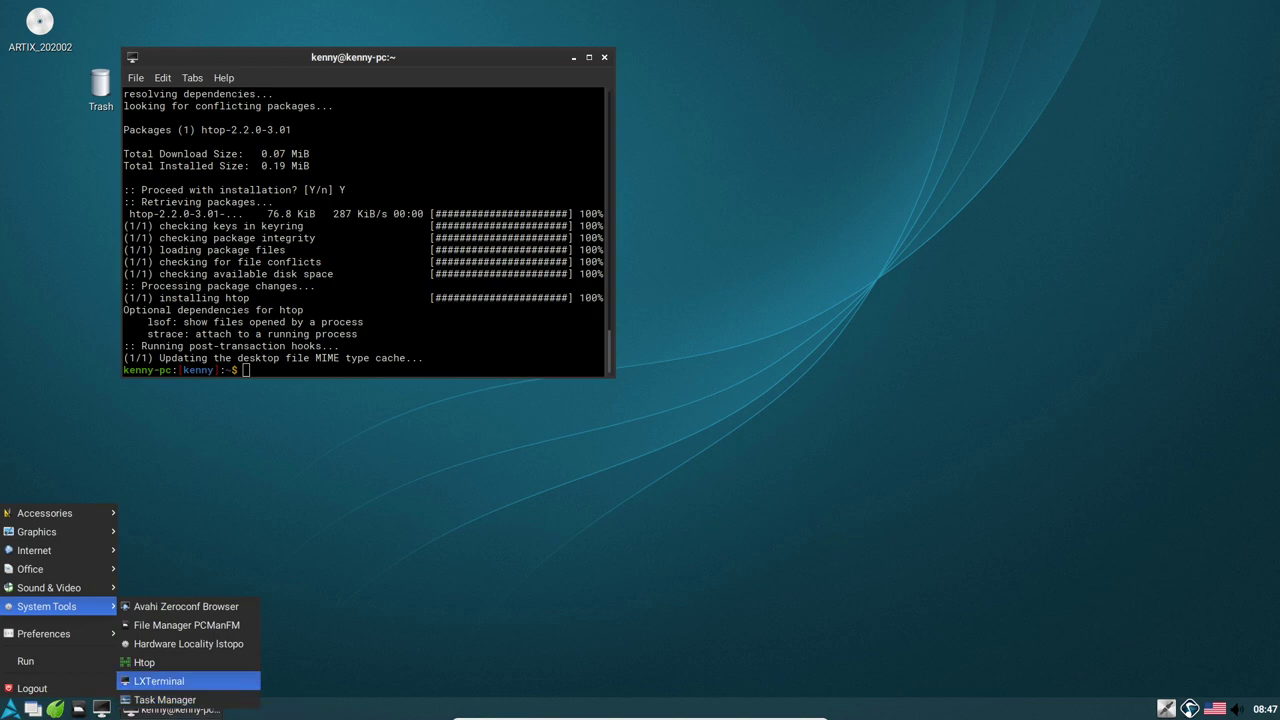
pyautogui.press('Escape')
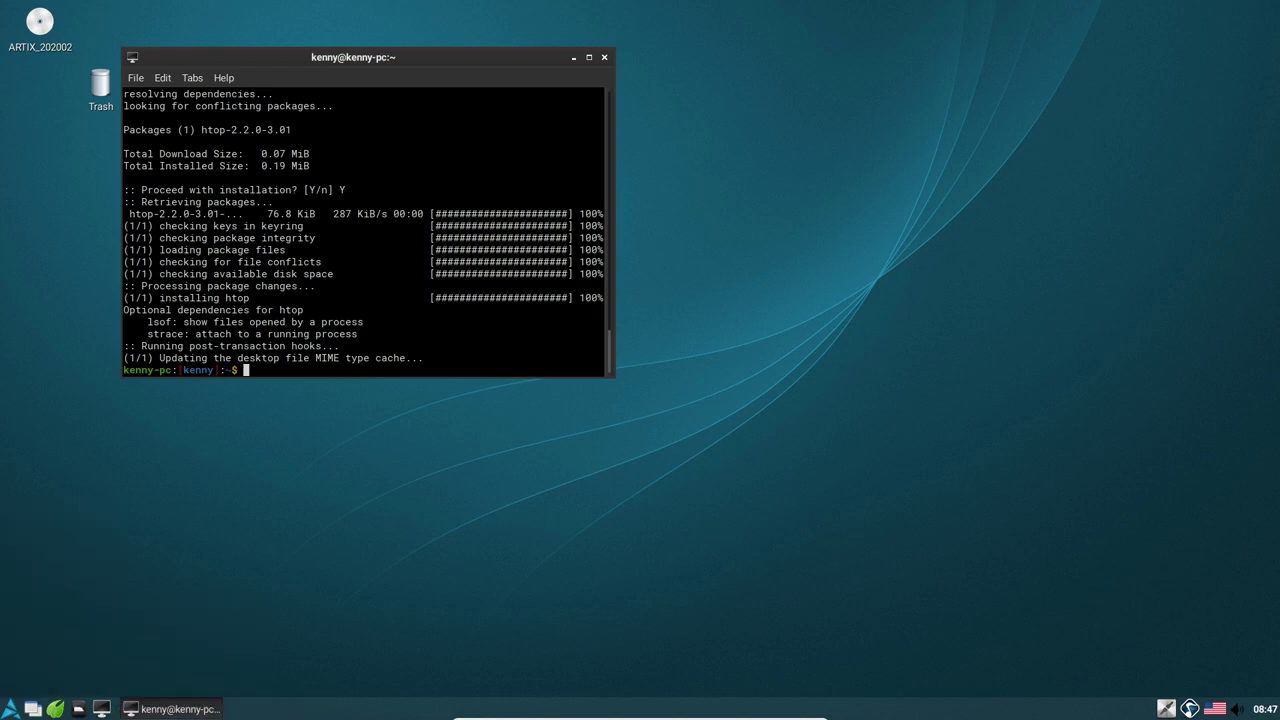
# Launch htop, maximize its terminal, then shrink the window and place it at the upper centre
pyautogui.write('htop')
pyautogui.press('Return')
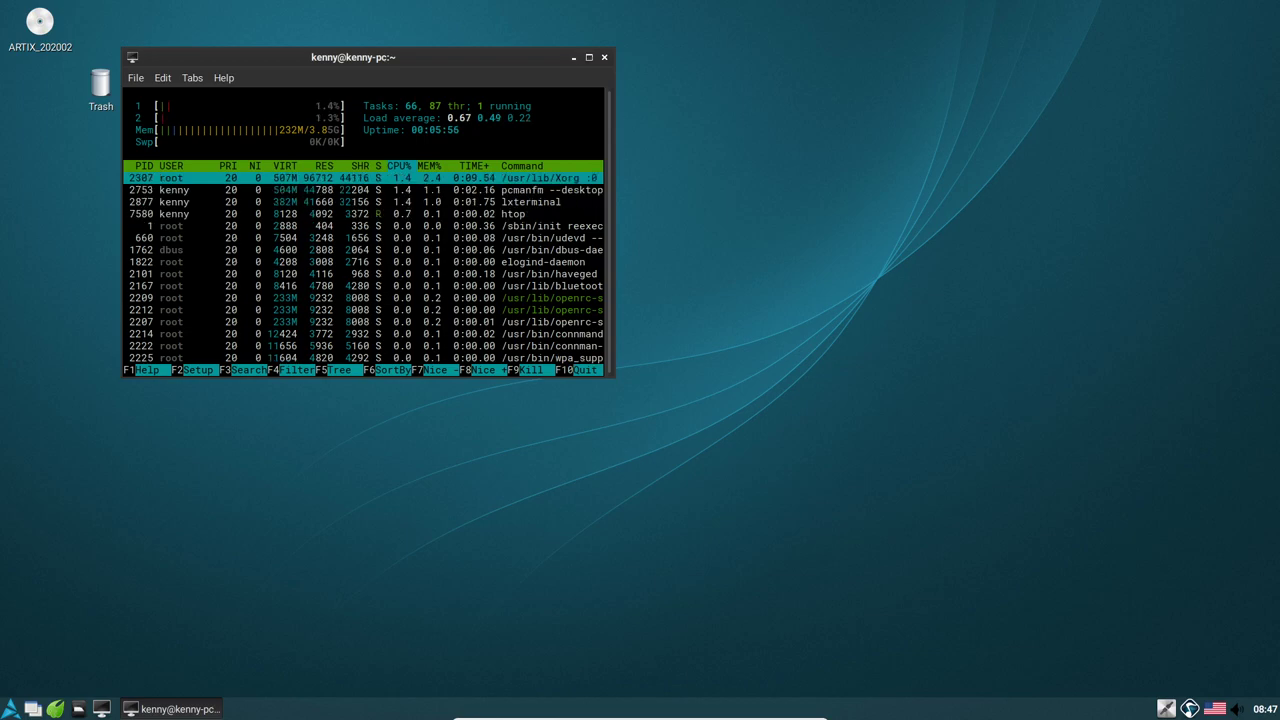
pyautogui.press('super+Up')
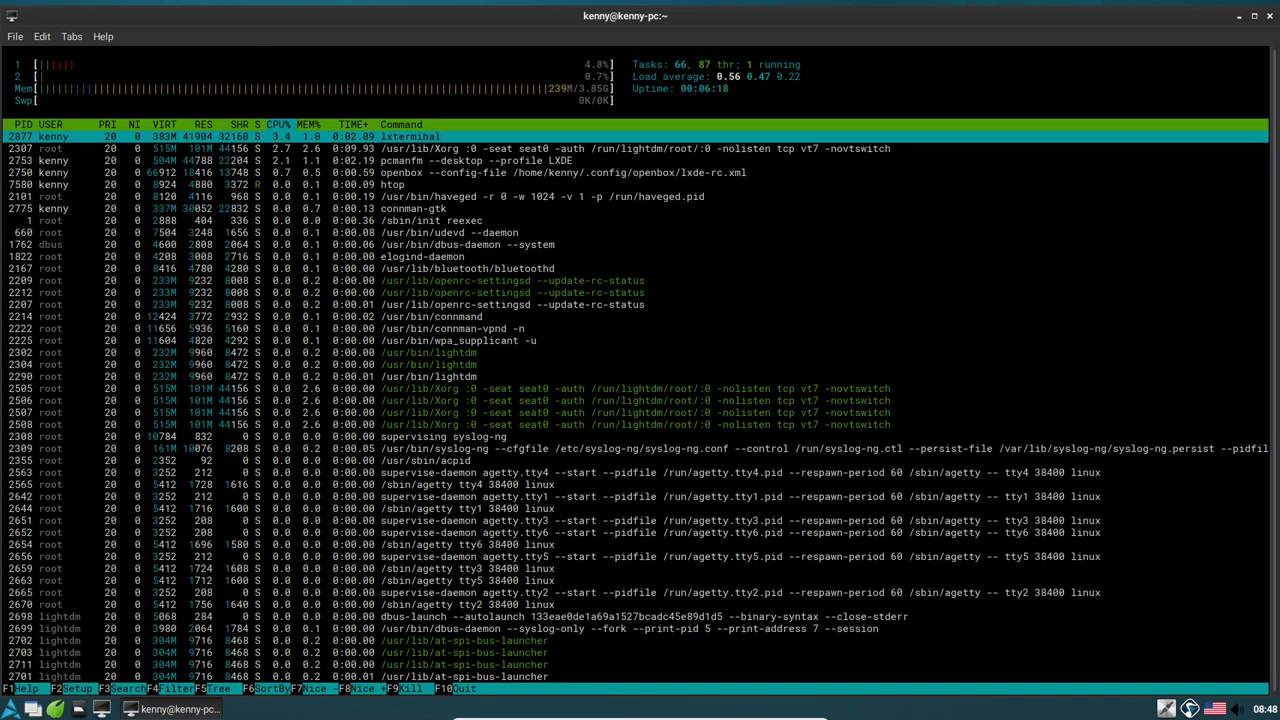
pyautogui.moveTo(4, 4); pyautogui.dragTo(588, 224)
pyautogui.moveTo(919, 231); pyautogui.dragTo(553, 88)
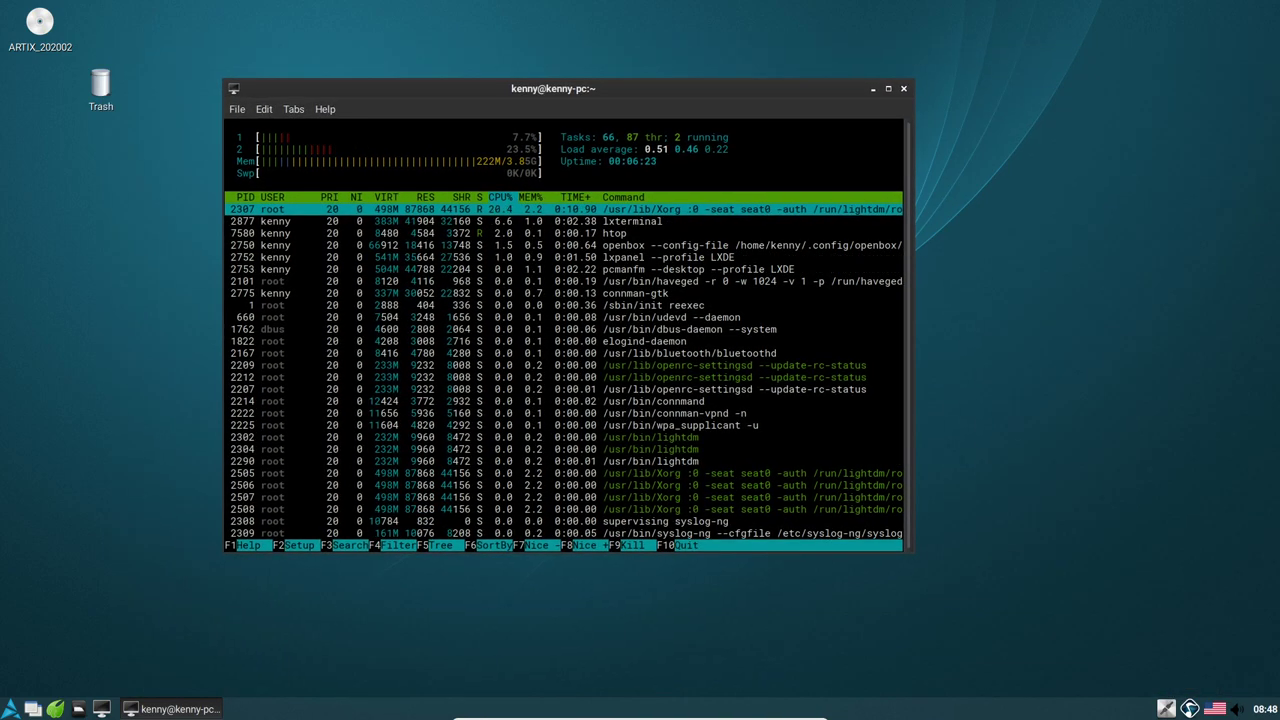